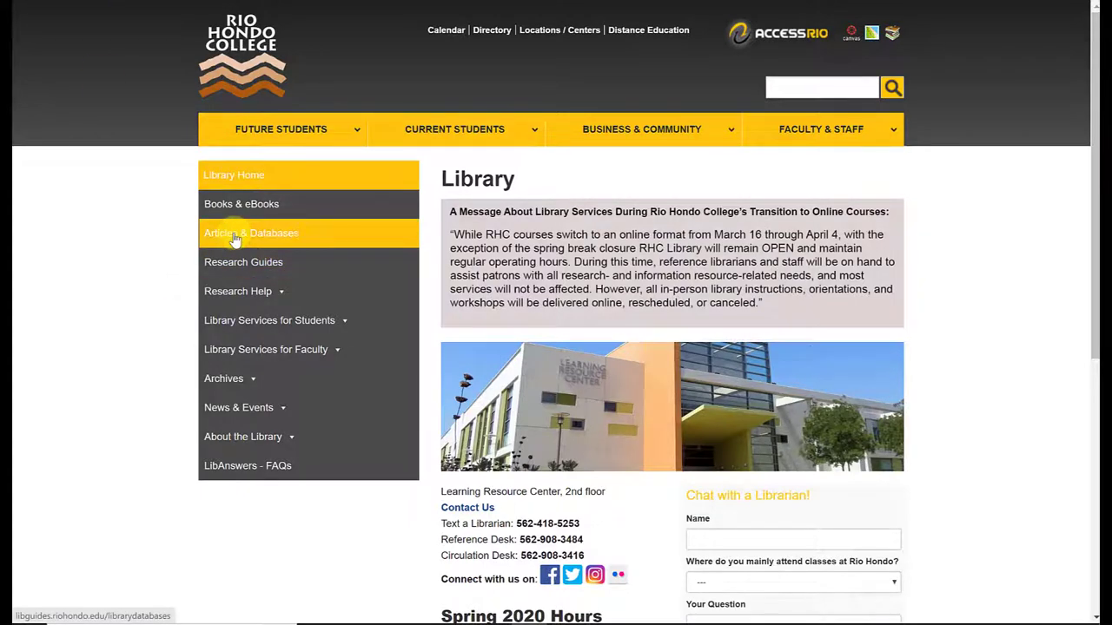
Open EBSCOhost from the library's Articles & Databases list.
left_click(234, 238)
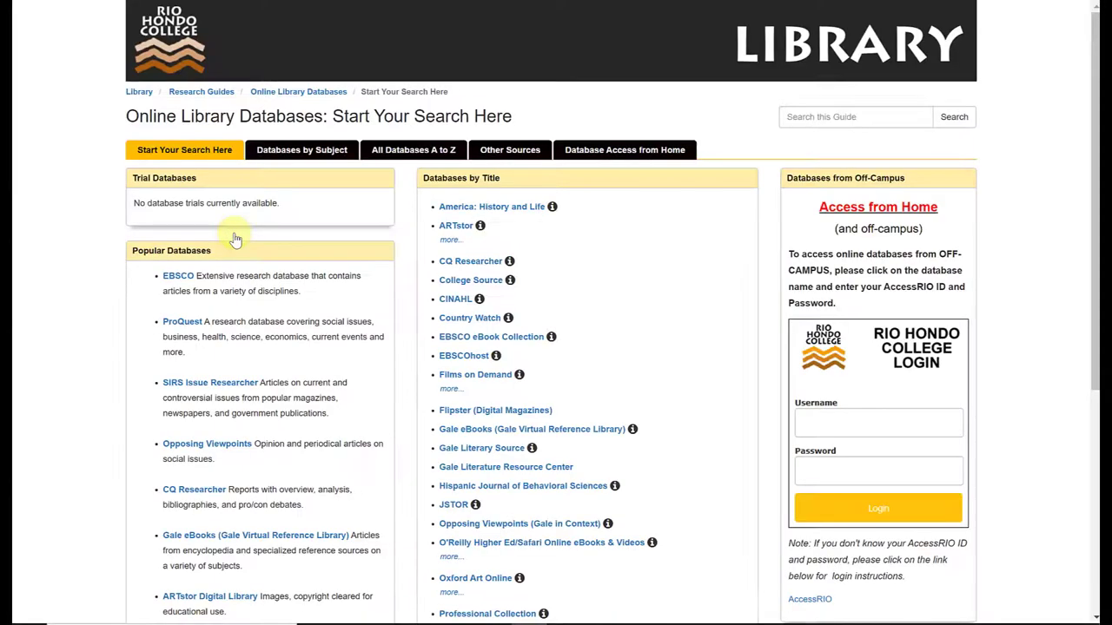
left_click(474, 364)
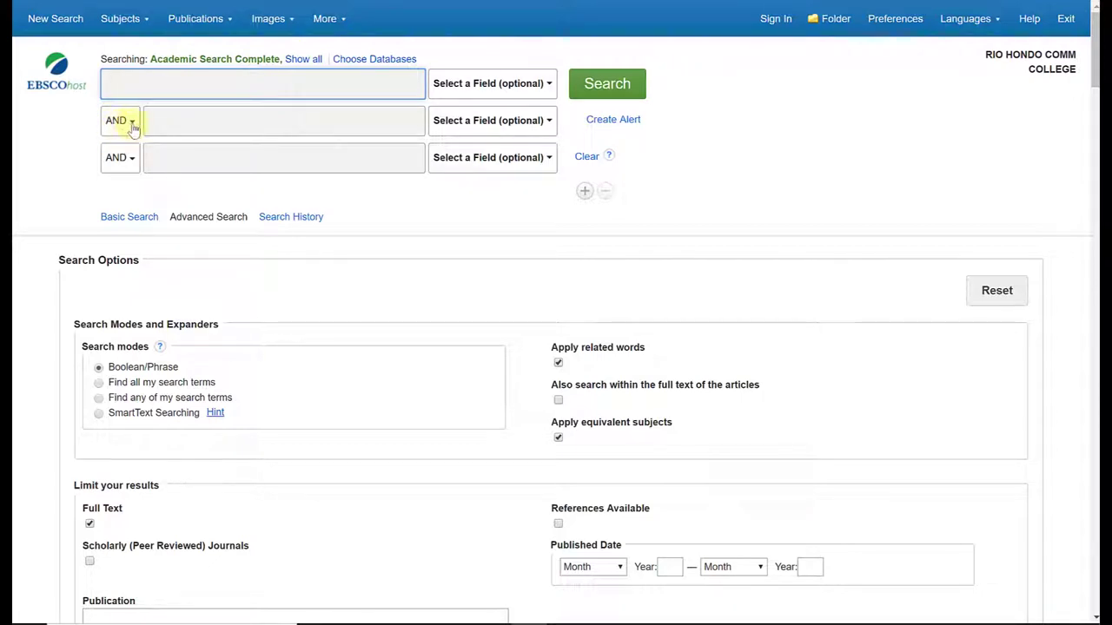
left_click(132, 123)
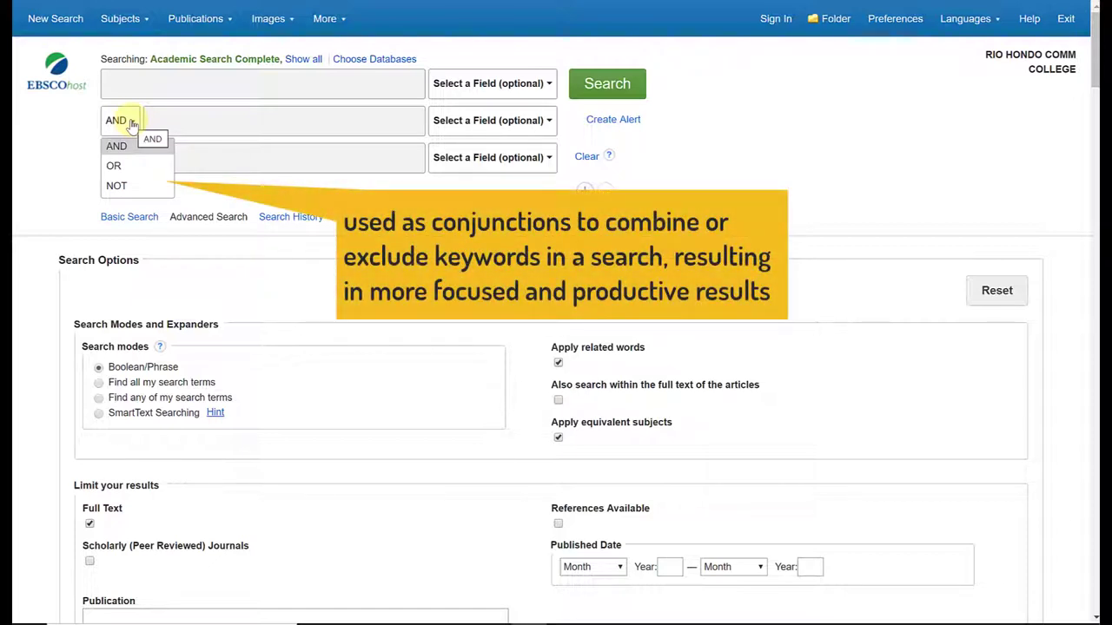
left_click(157, 114)
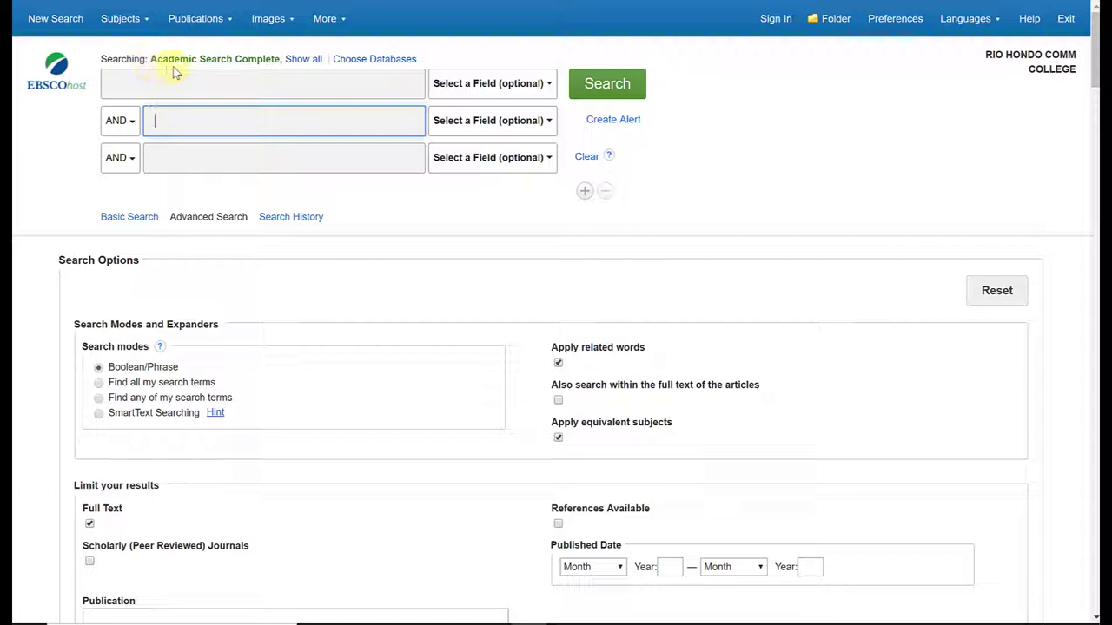
left_click(313, 60)
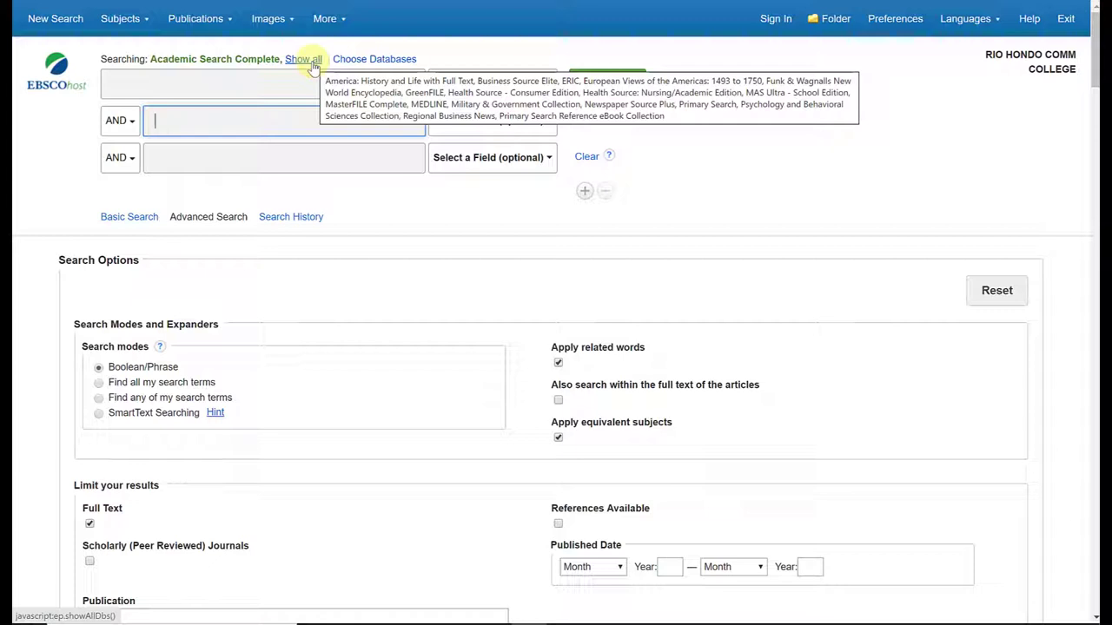
Open Choose Databases and read the descriptions of several listed databases.
left_click(365, 61)
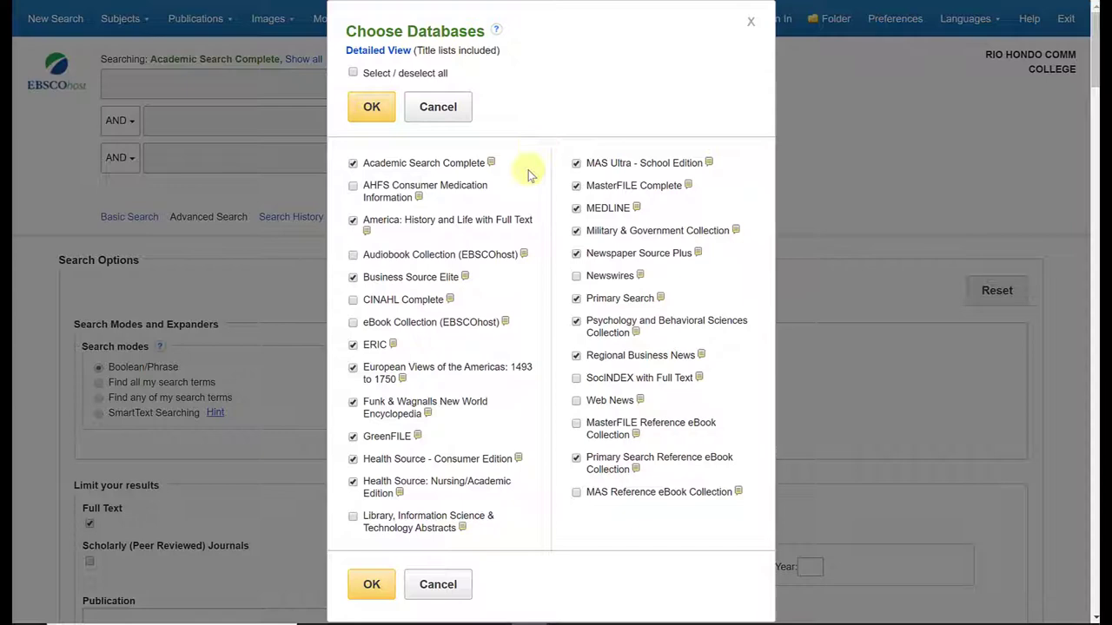
mouse_move(492, 166)
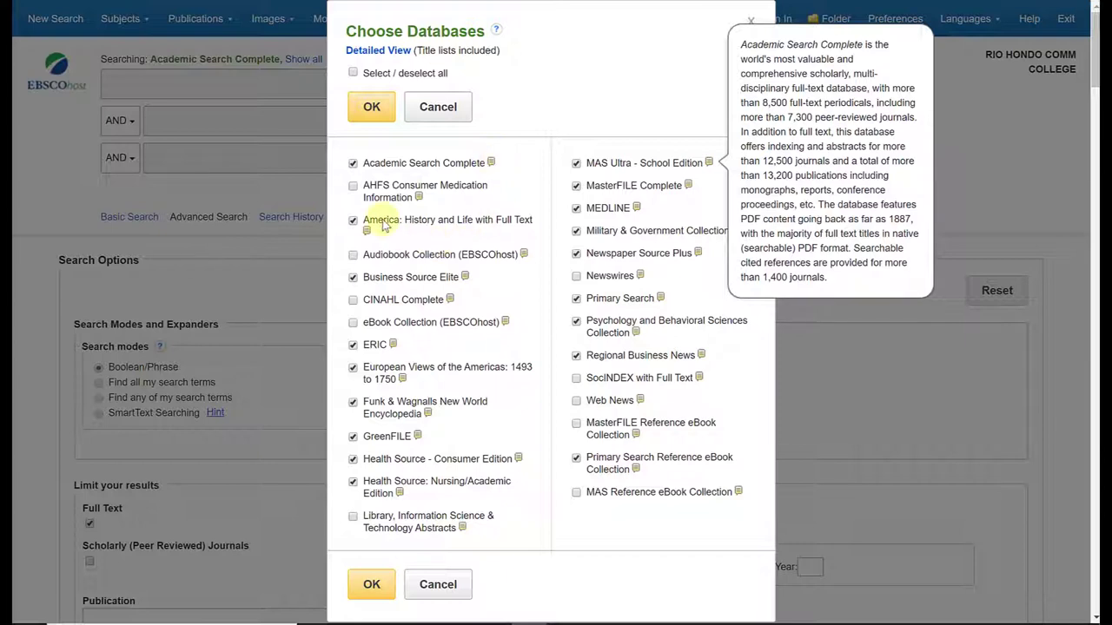
mouse_move(367, 232)
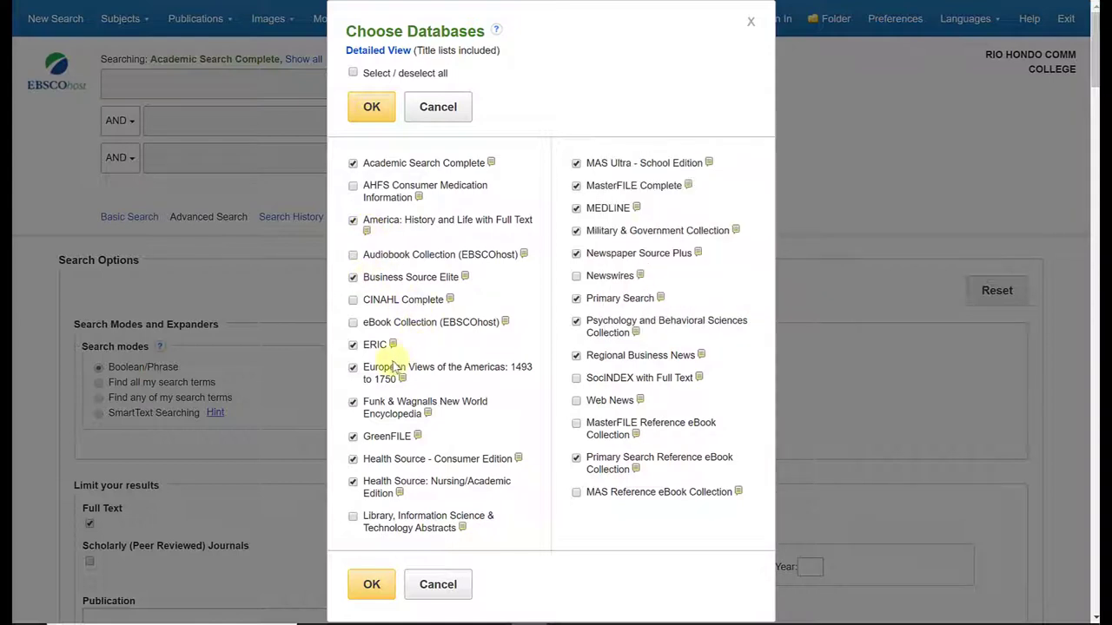
mouse_move(393, 345)
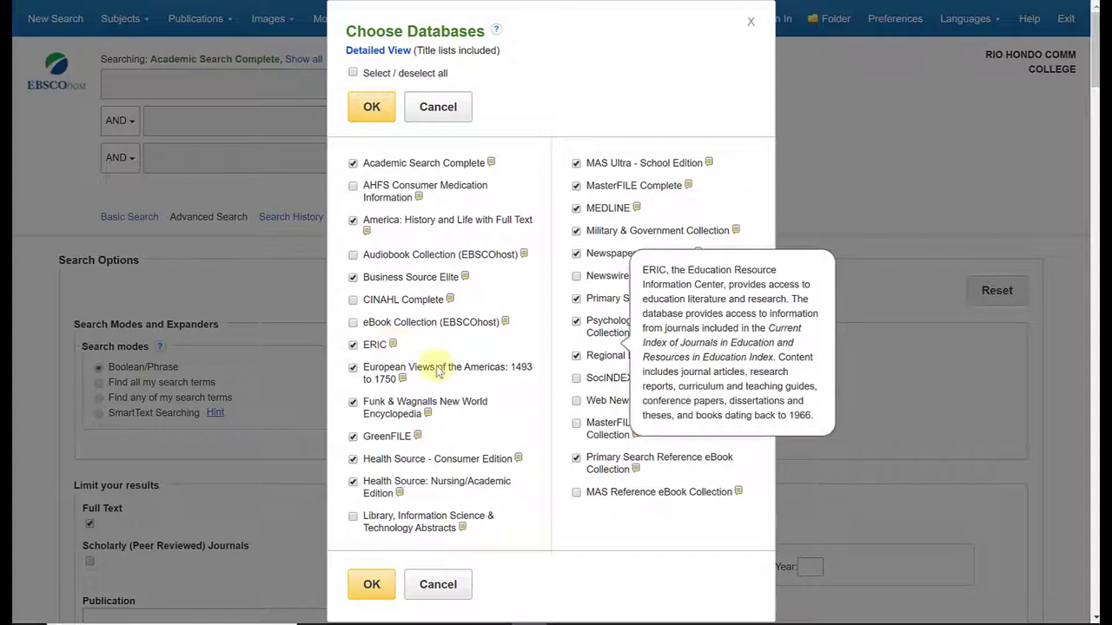
mouse_move(417, 437)
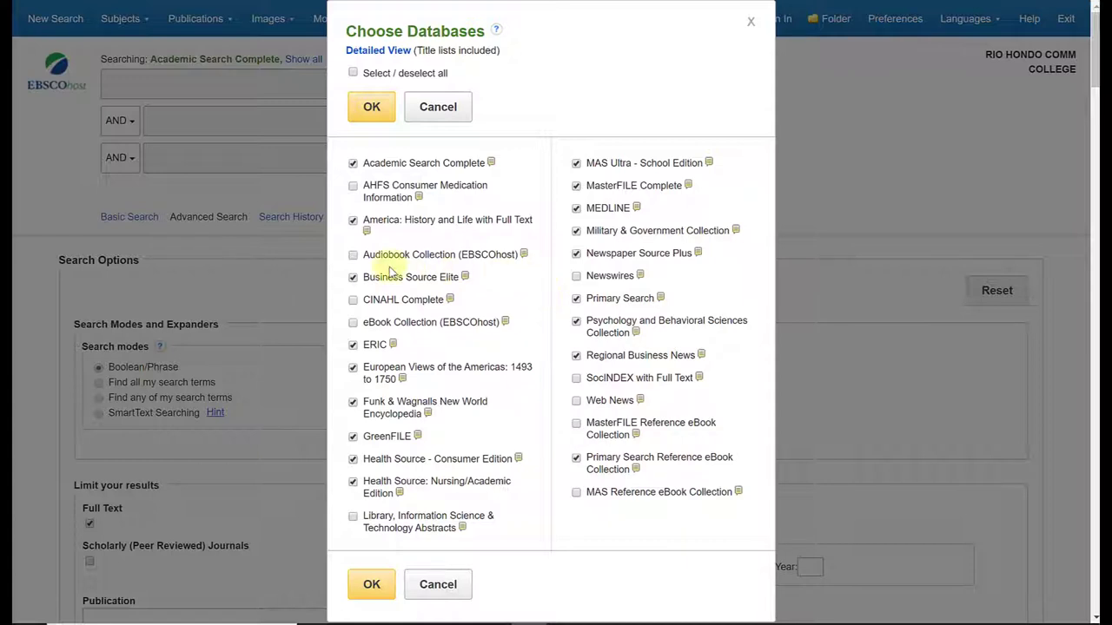
Try ticking CINAHL, all databases, then Academic Search Complete, ERIC and GreenFILE, and cancel the changes.
left_click(353, 300)
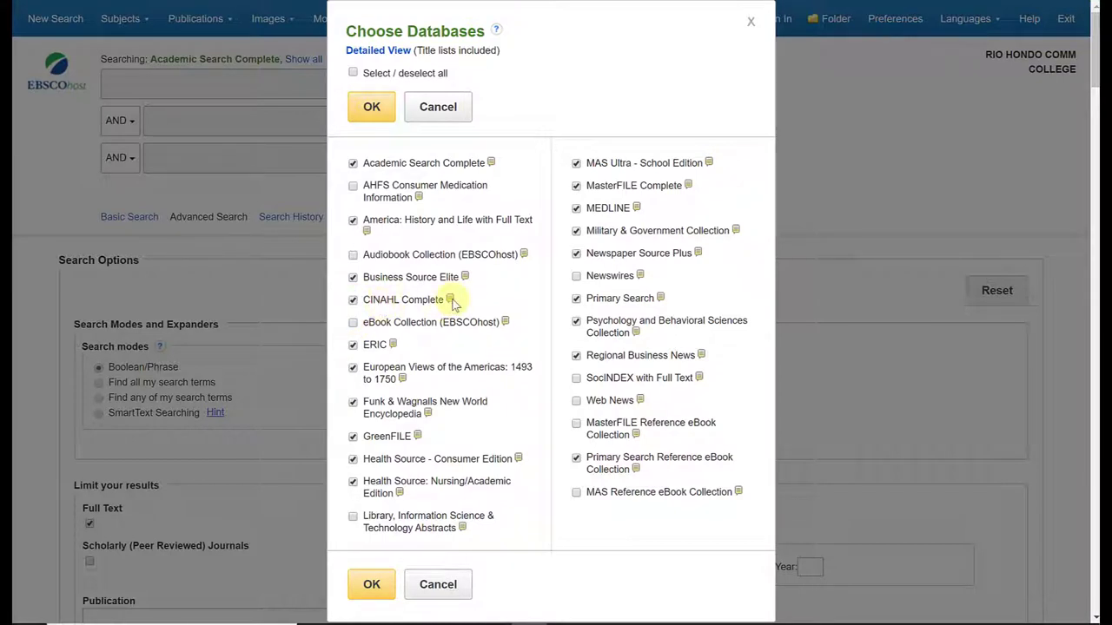
mouse_move(453, 304)
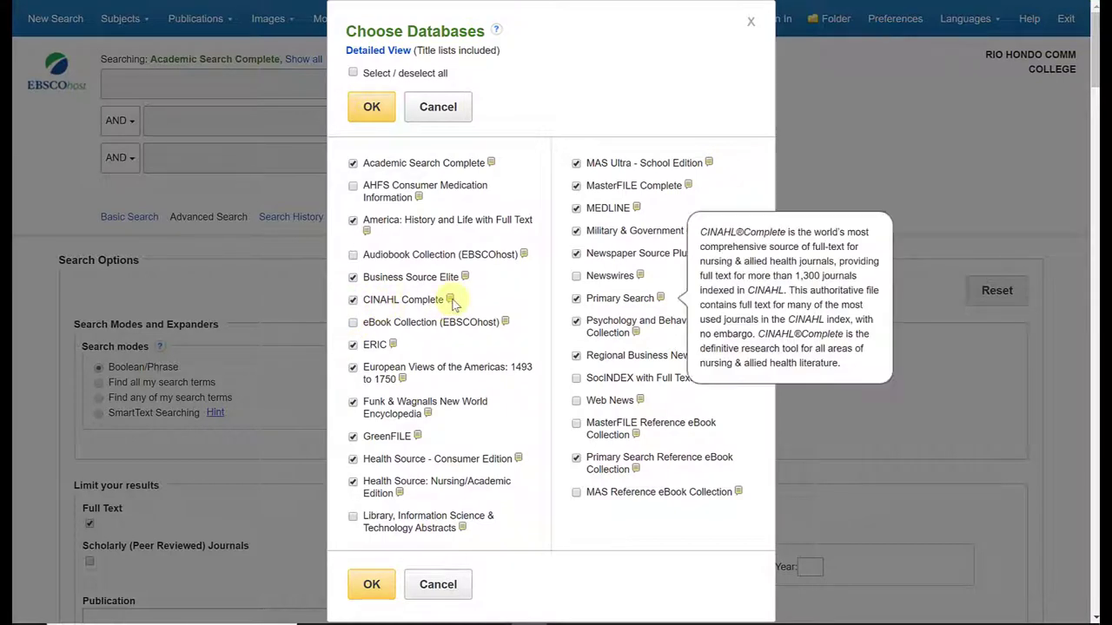
left_click(353, 301)
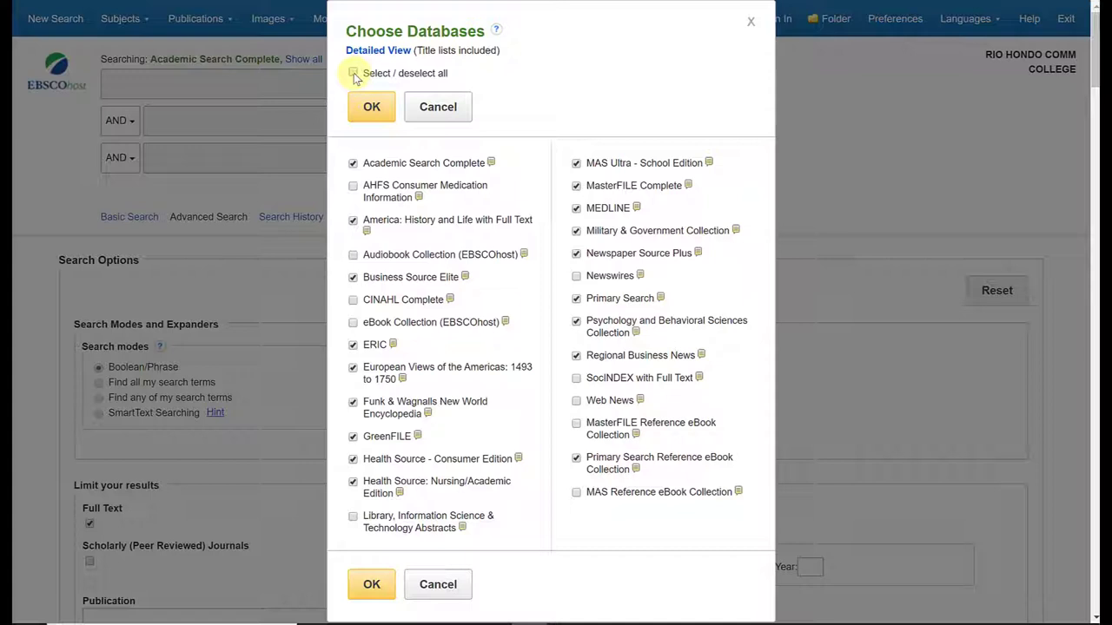
left_click(353, 75)
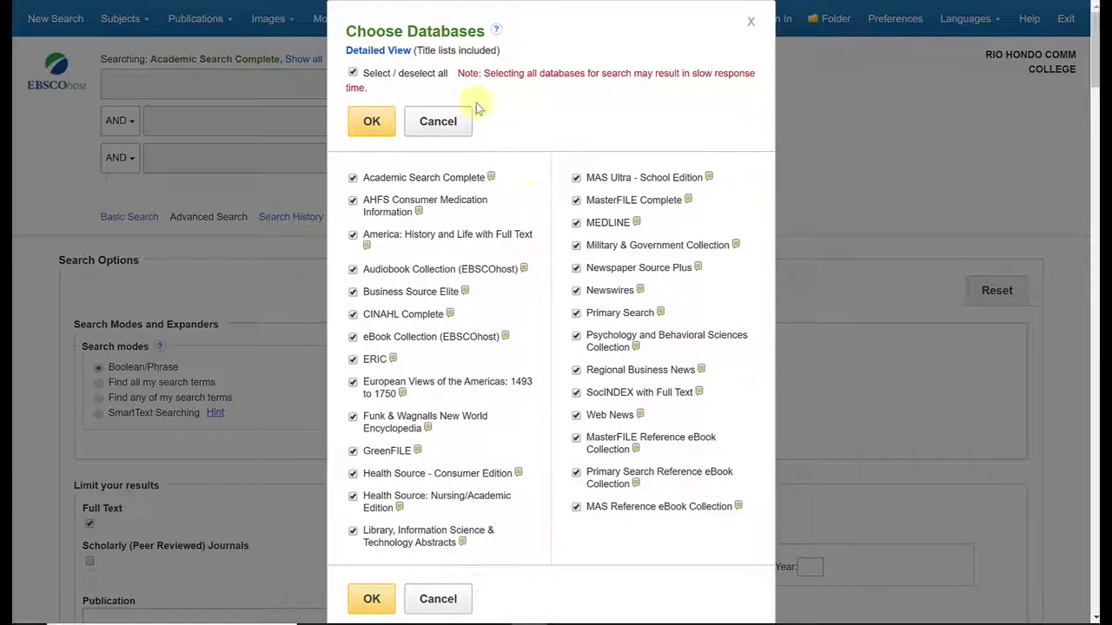
left_click(353, 73)
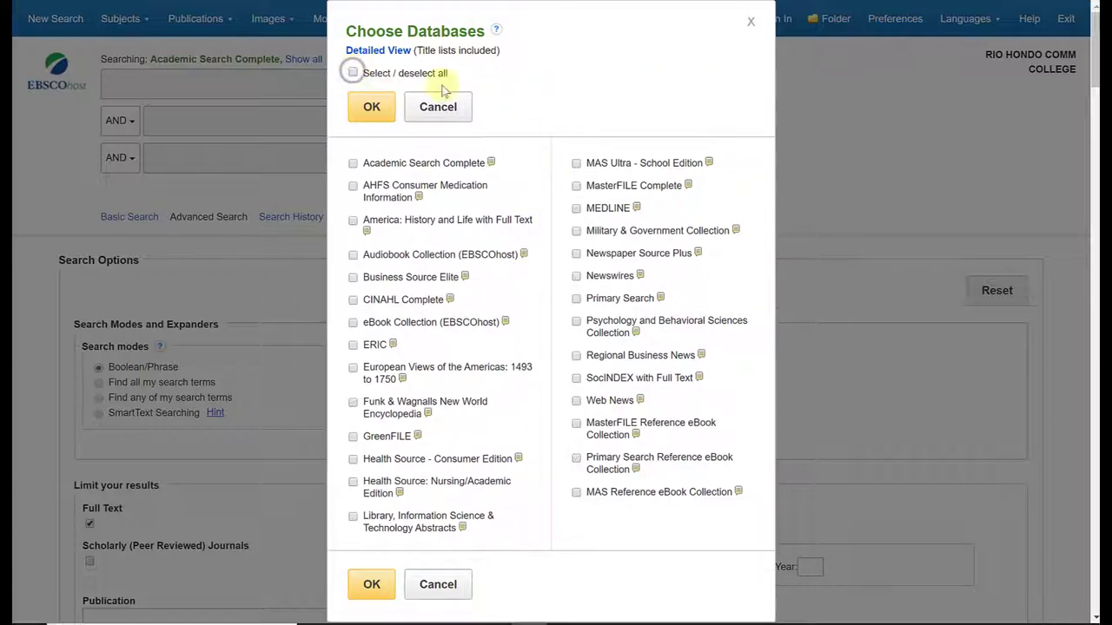
left_click(352, 163)
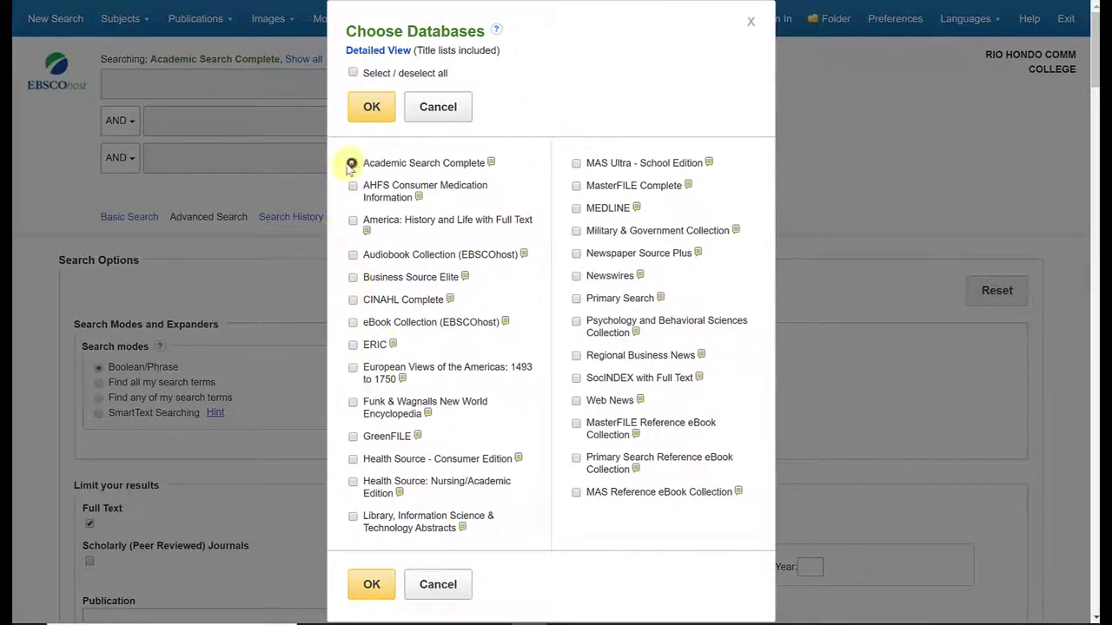
left_click(353, 344)
left_click(352, 436)
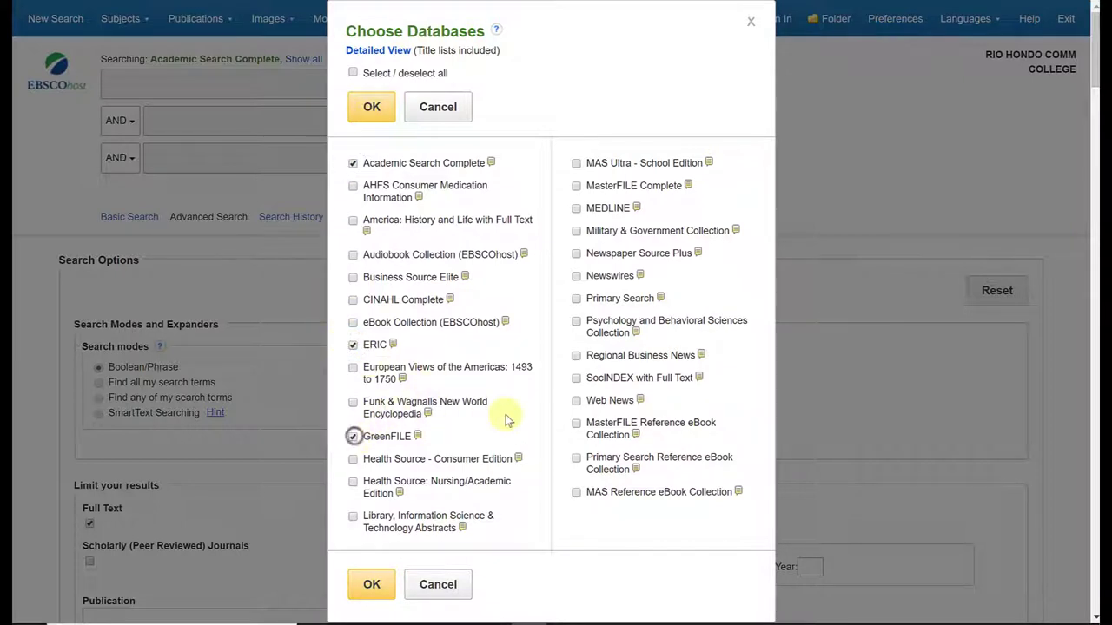
left_click(444, 584)
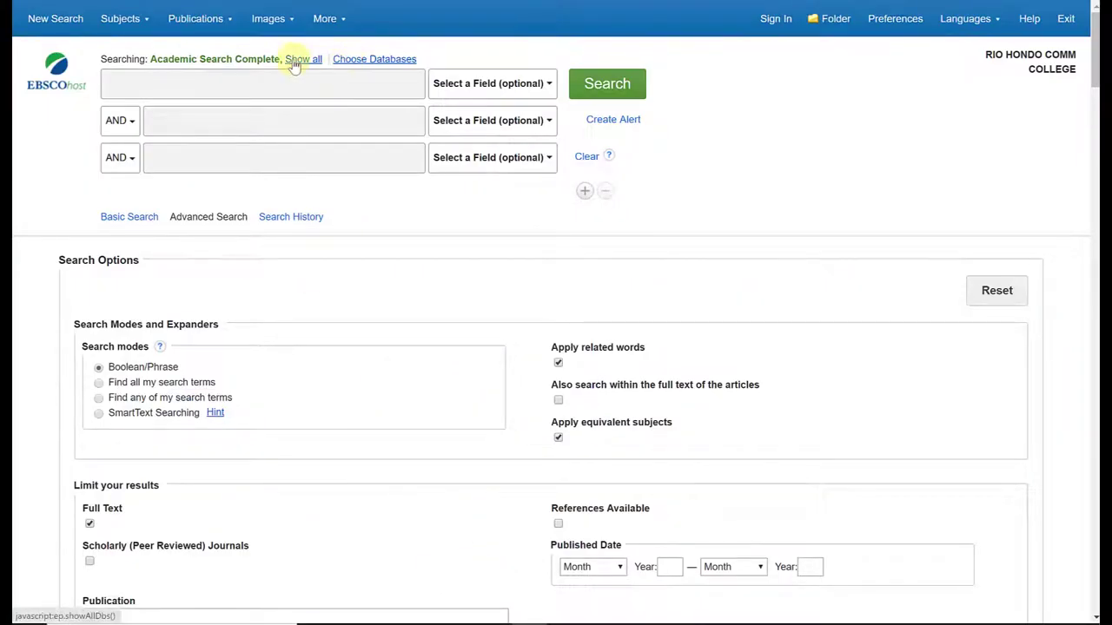
Confirm the original database selection and return to the first search box.
left_click(356, 58)
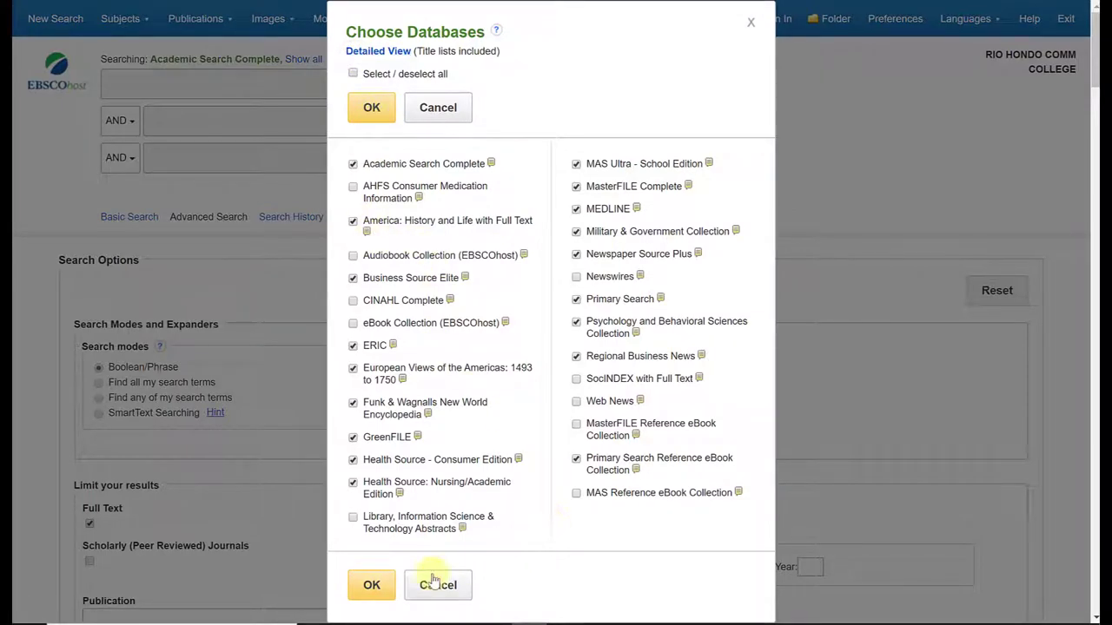
left_click(372, 584)
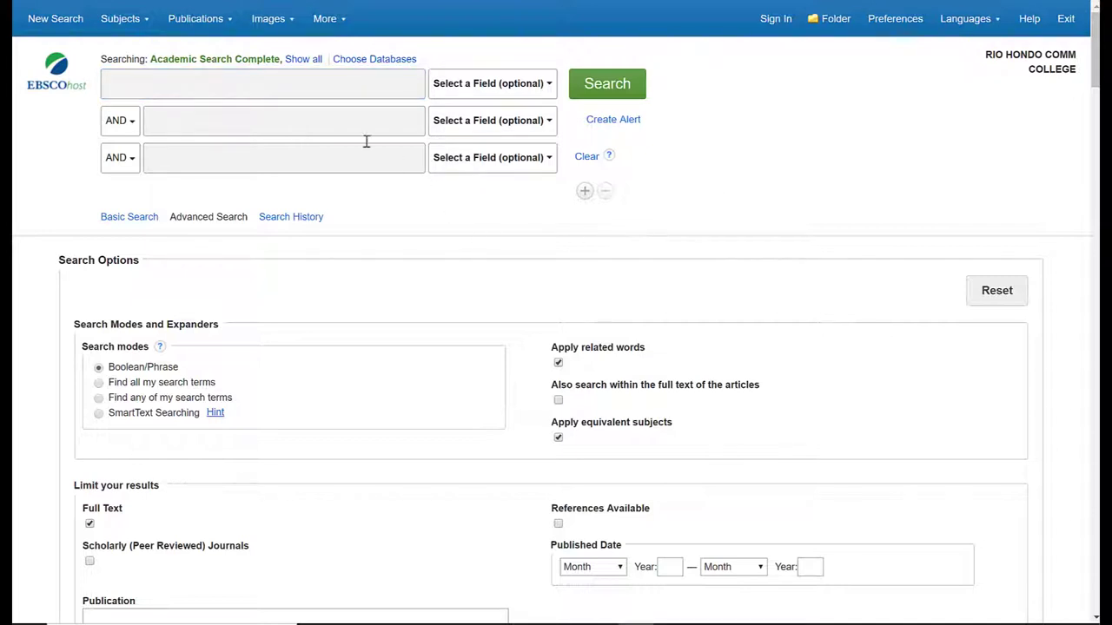
left_click(283, 83)
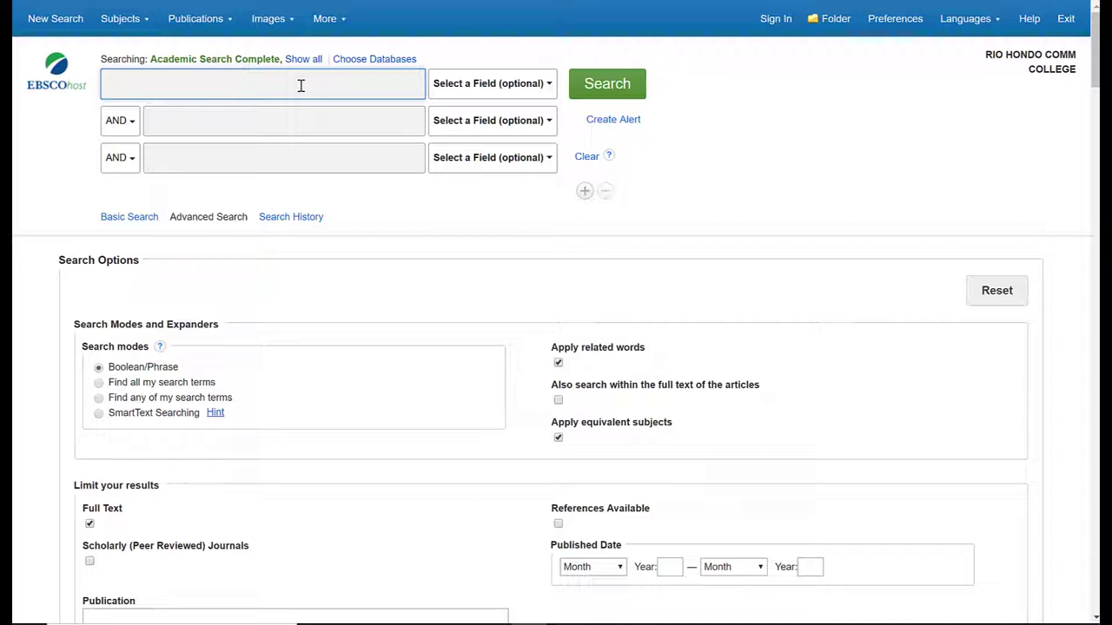
Enter 'border wall' in the first search row, ignoring the autocomplete suggestions.
type("border wall")
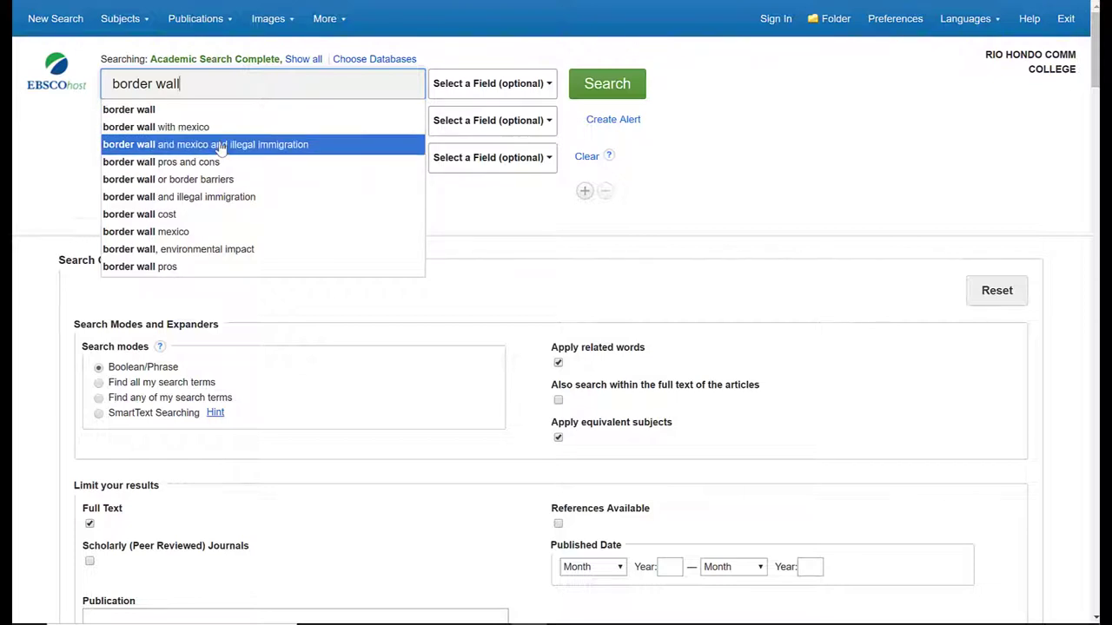
left_click(605, 87)
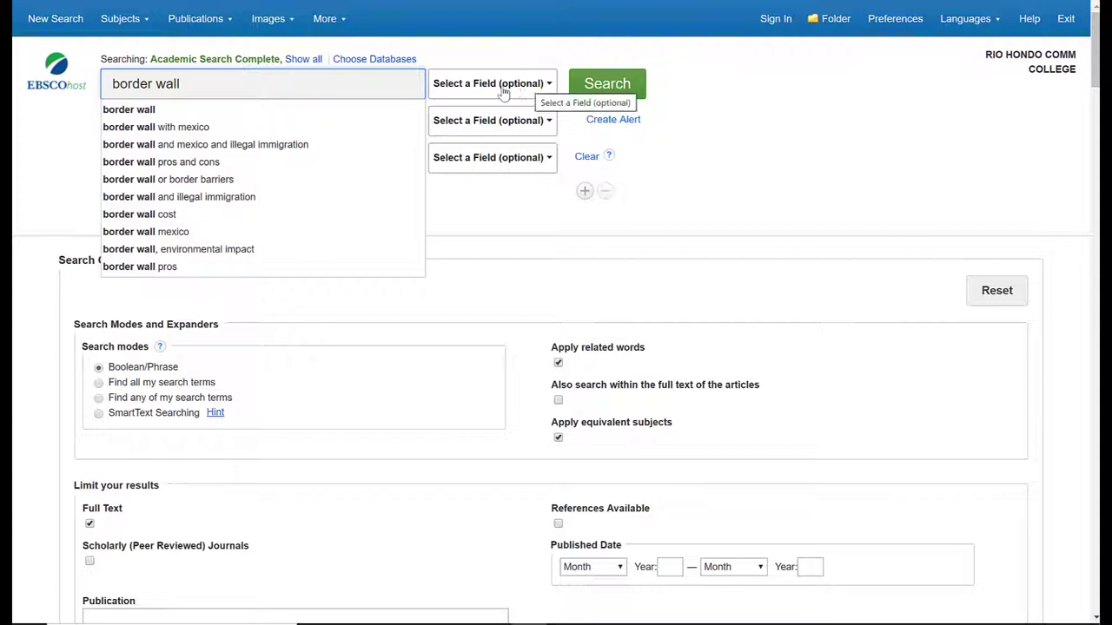
Check the field options for the first row but leave 'border wall' unrestricted to any field.
left_click(548, 87)
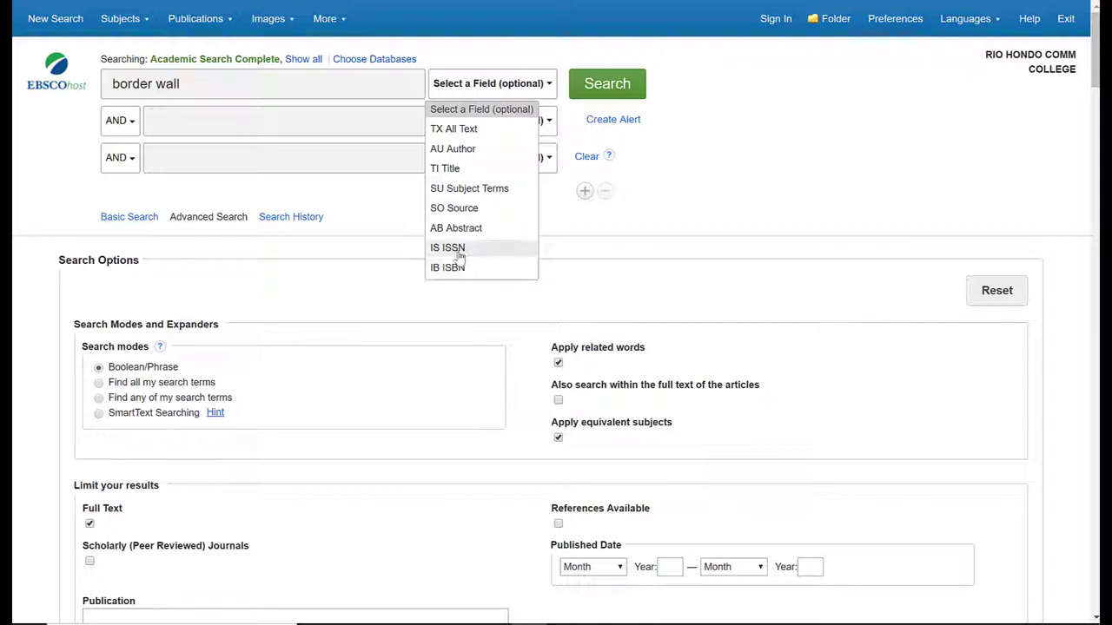
left_click(494, 85)
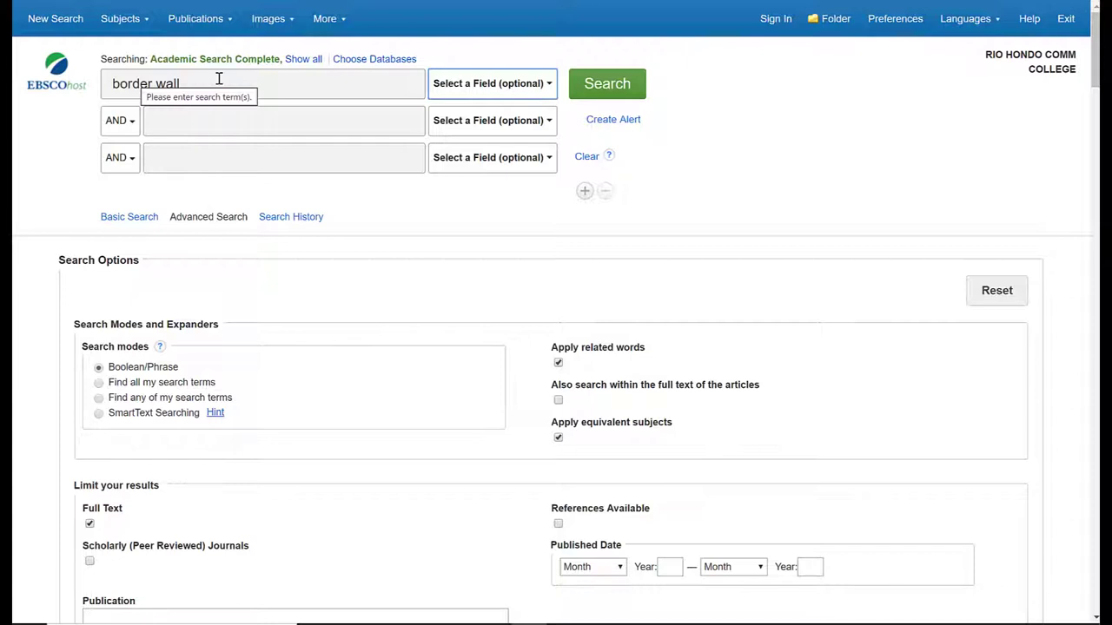
left_click(607, 84)
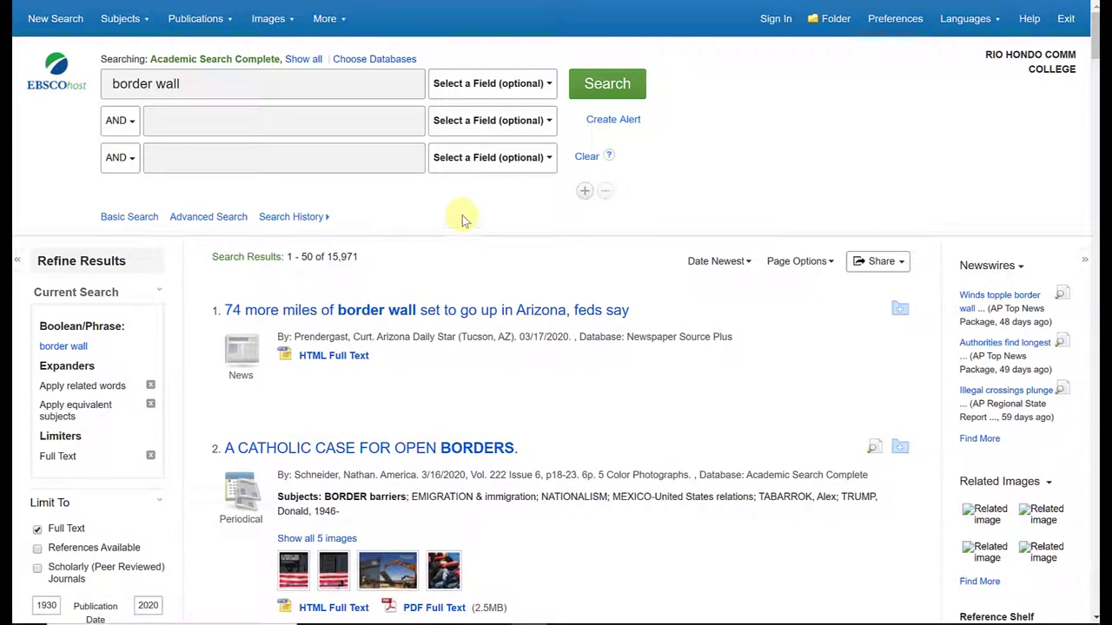
scroll(464, 214, "down", 1)
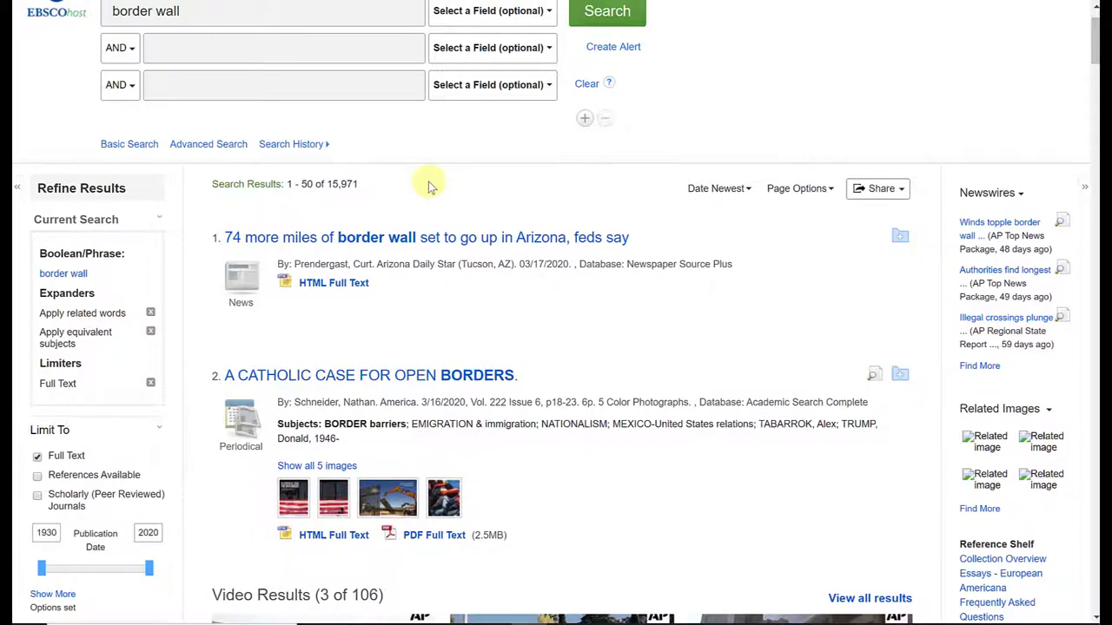
scroll(428, 187, "down", 1)
scroll(361, 198, "up", 1)
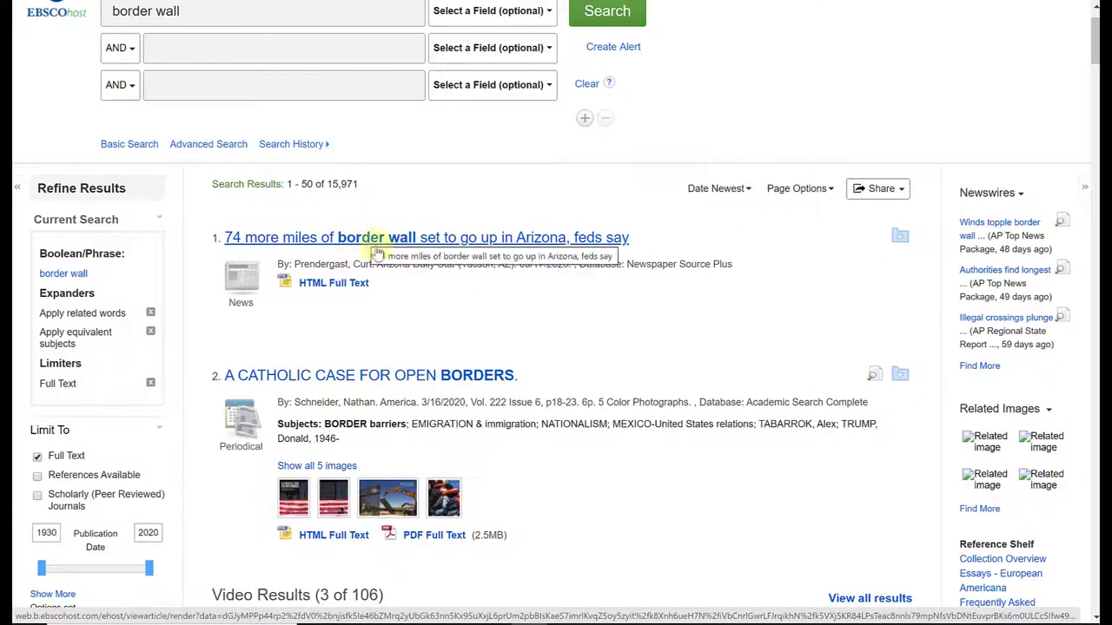
scroll(582, 339, "down", 1)
scroll(582, 340, "down", 3)
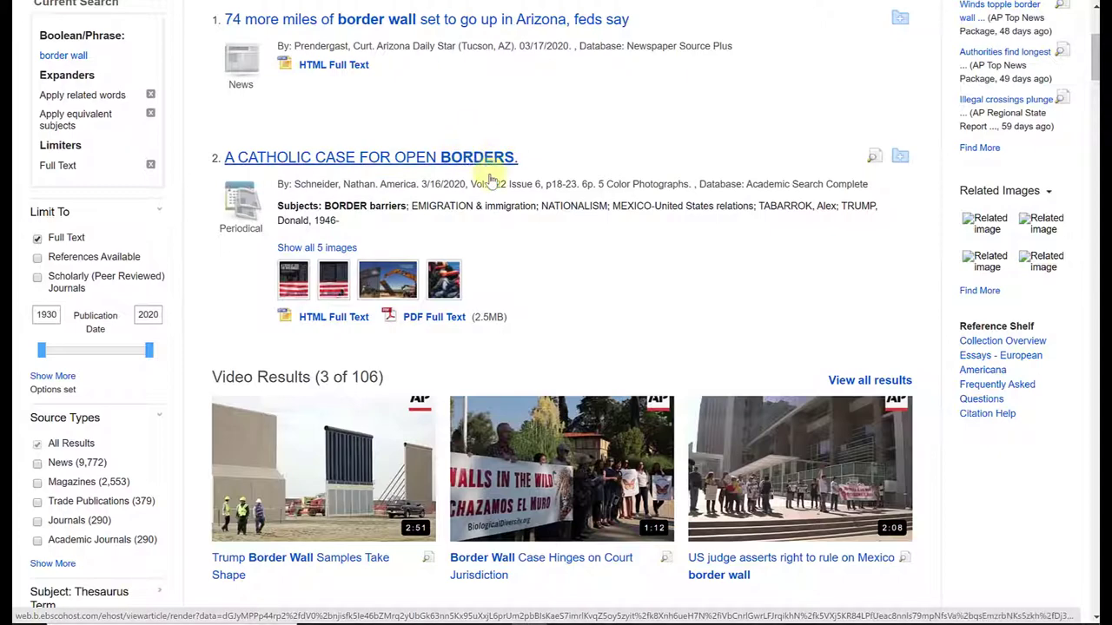
scroll(574, 195, "down", 4)
scroll(575, 200, "down", 1)
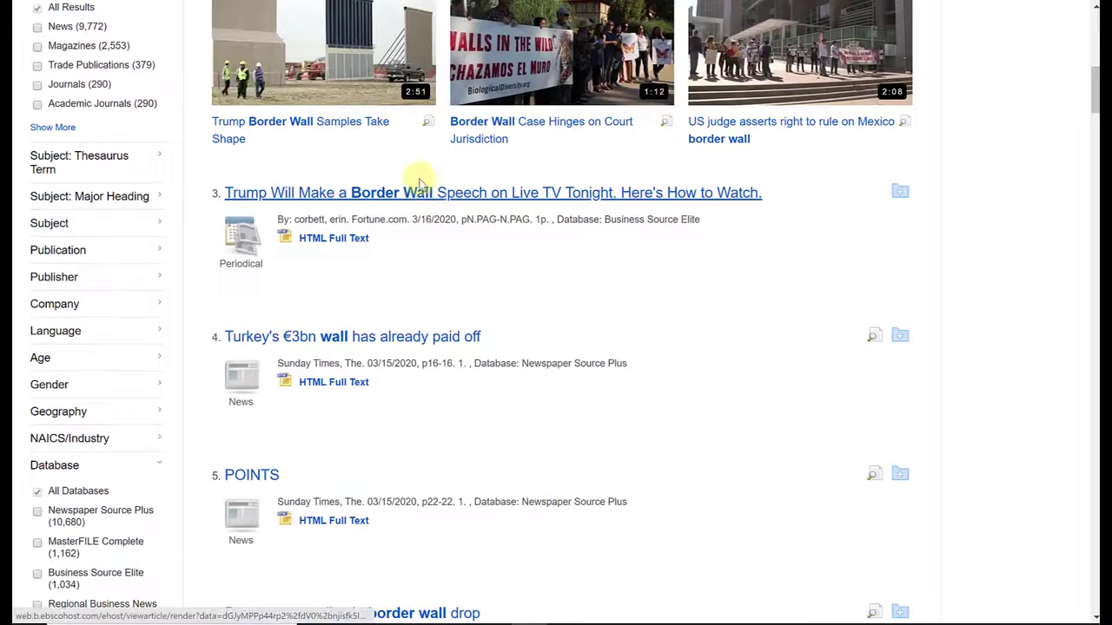
scroll(447, 259, "down", 2)
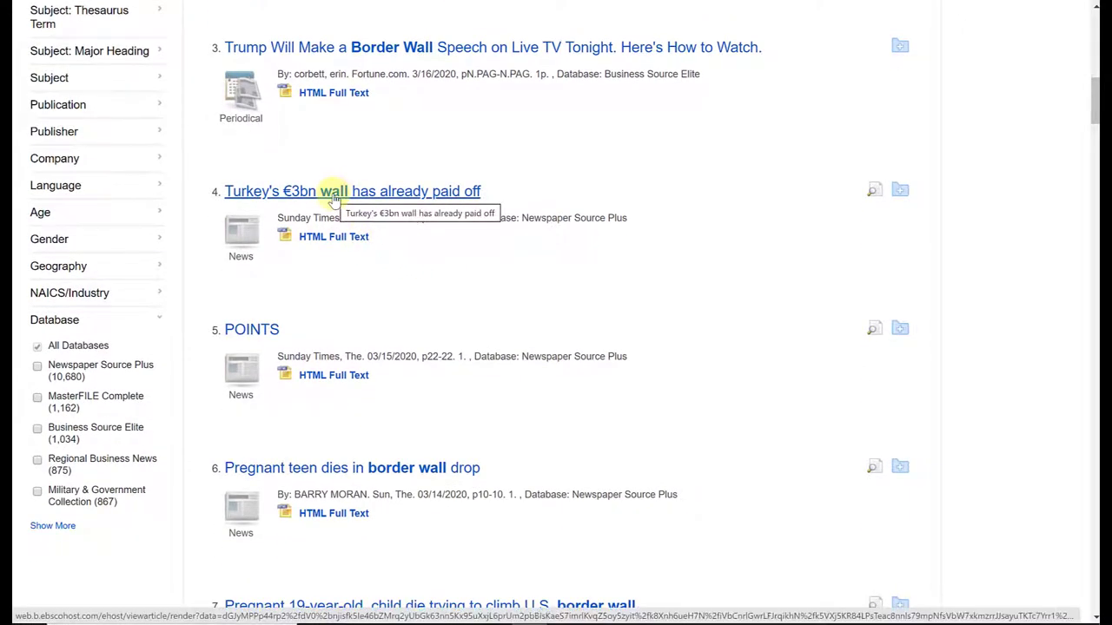
scroll(333, 198, "down", 5)
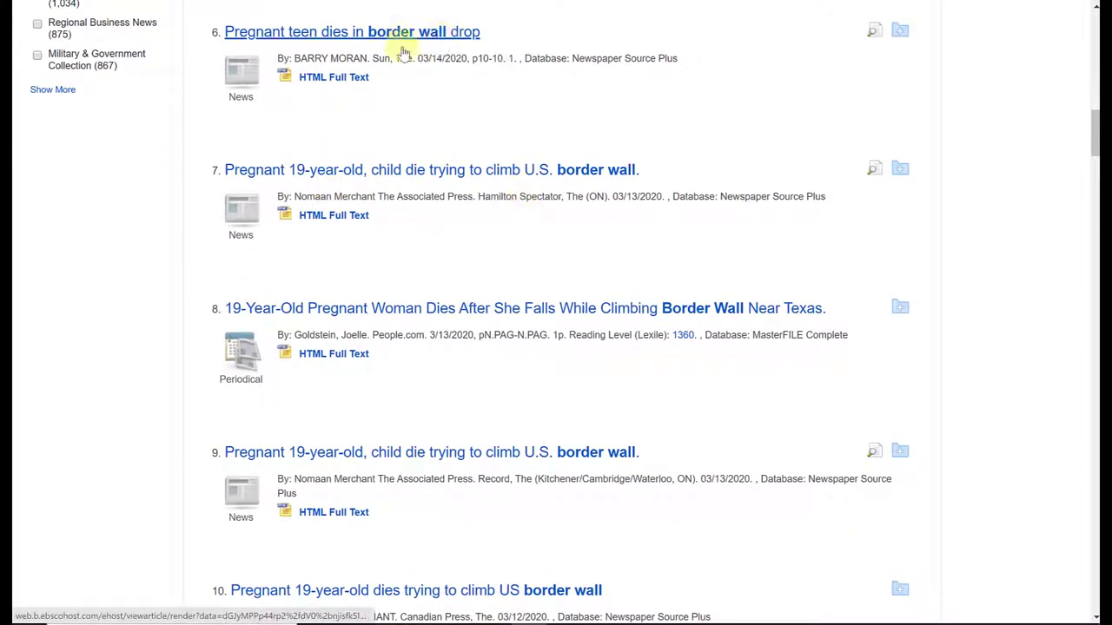
scroll(542, 171, "up", 6)
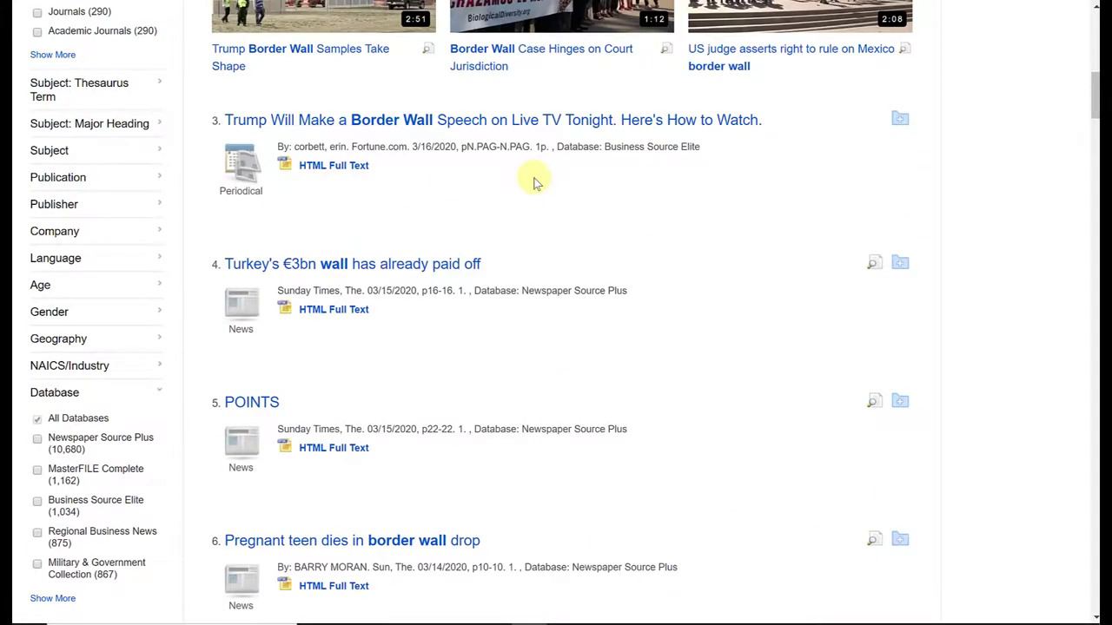
scroll(533, 182, "up", 5)
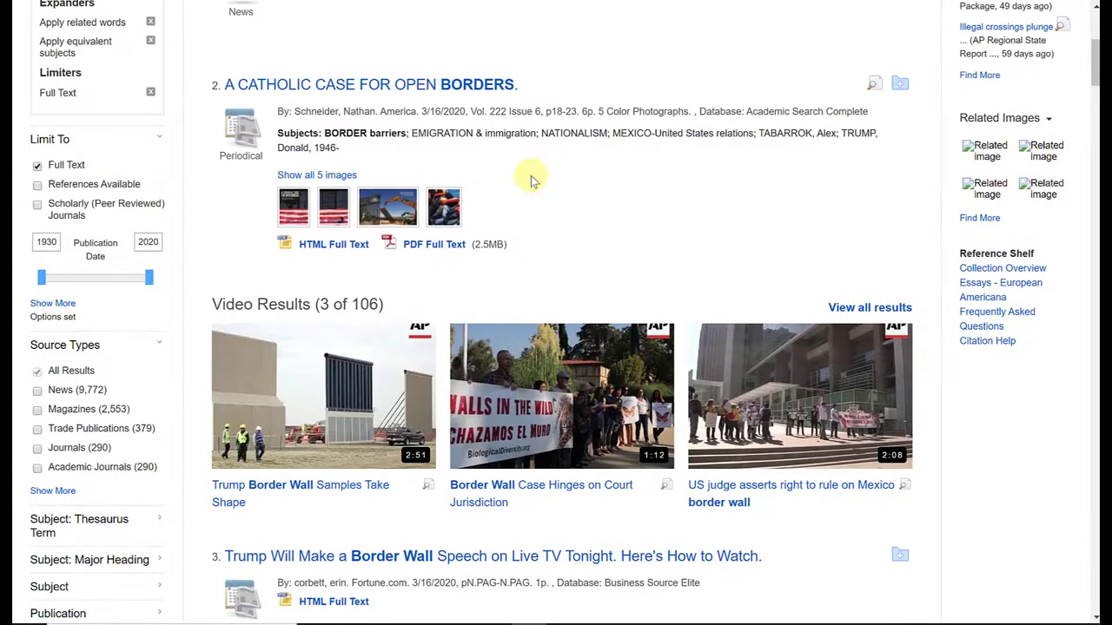
scroll(532, 179, "down", 3)
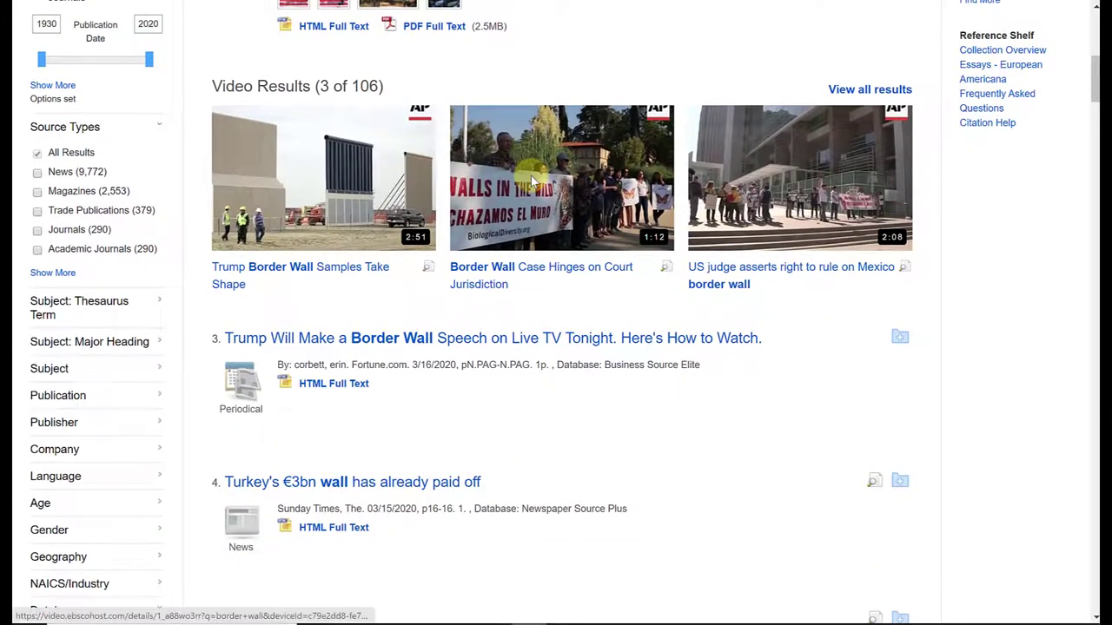
scroll(532, 180, "up", 7)
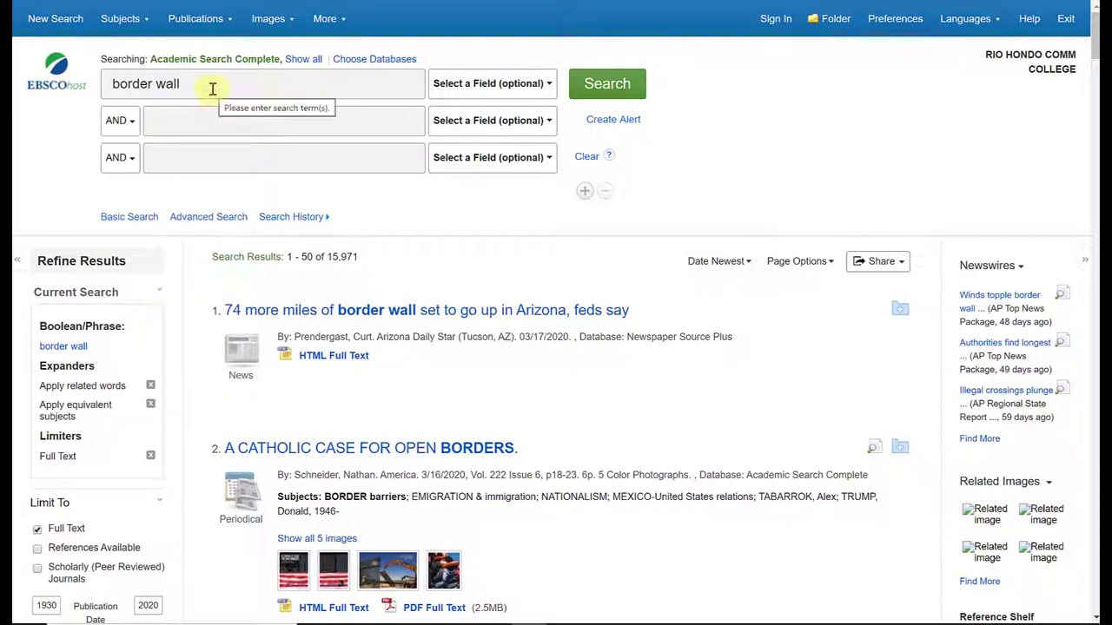
Wrap border wall in quotation marks and rerun the search, giving 10,332 results.
left_click(212, 87)
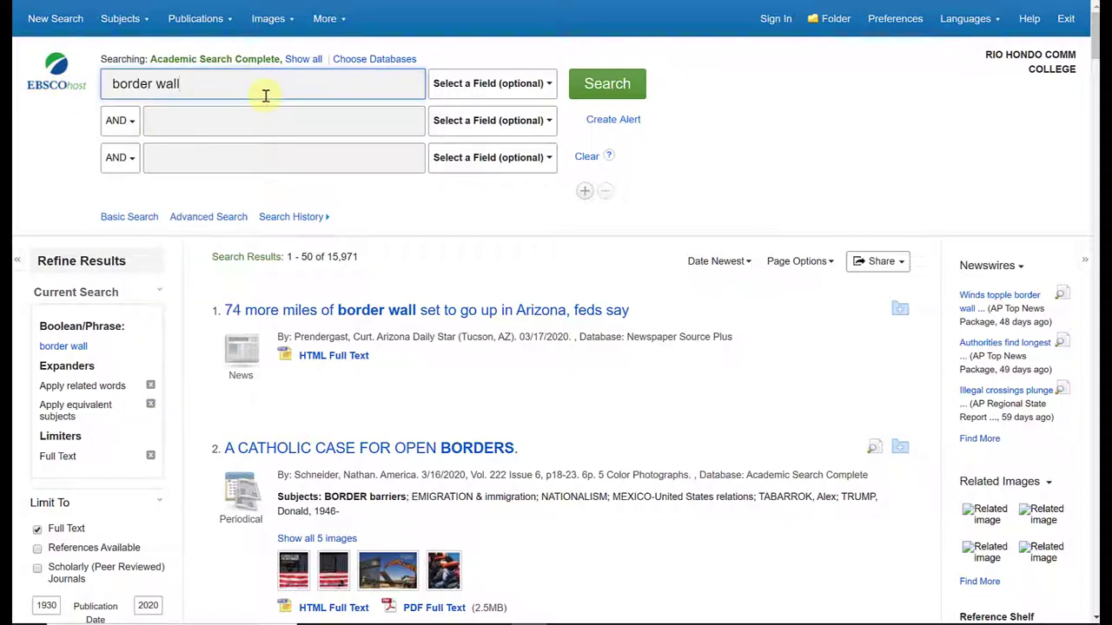
type("\"")
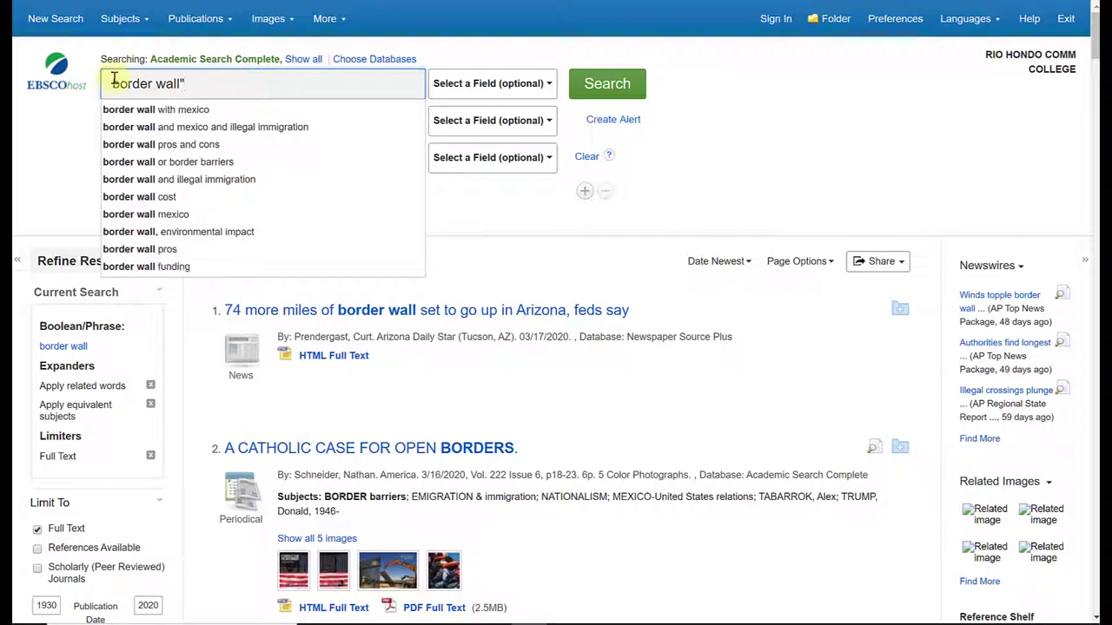
left_click(111, 80)
type("\"")
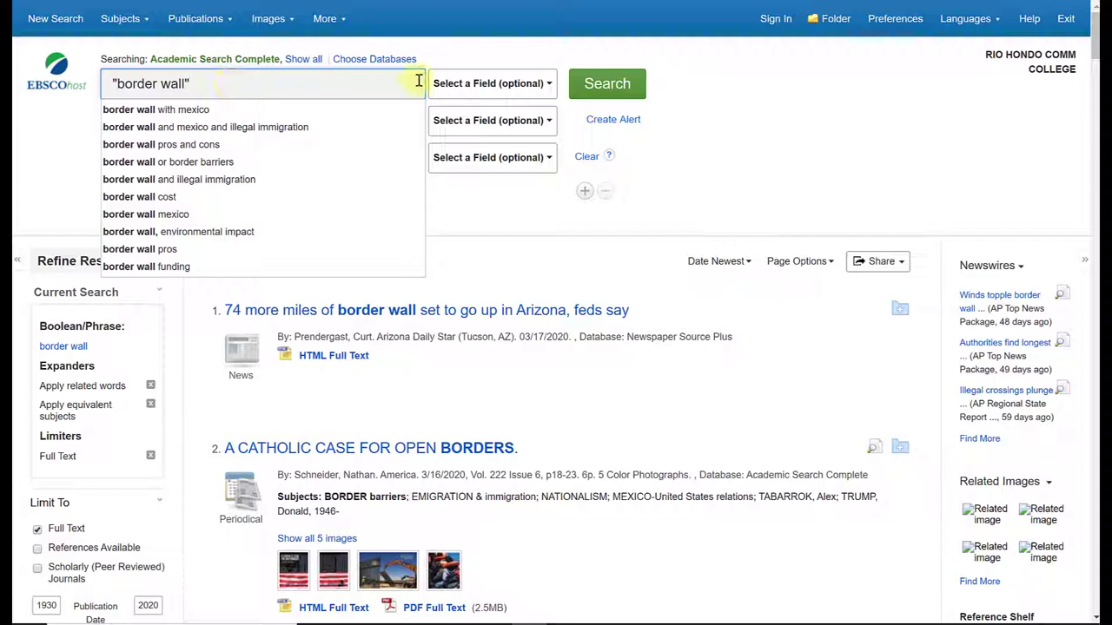
left_click(619, 85)
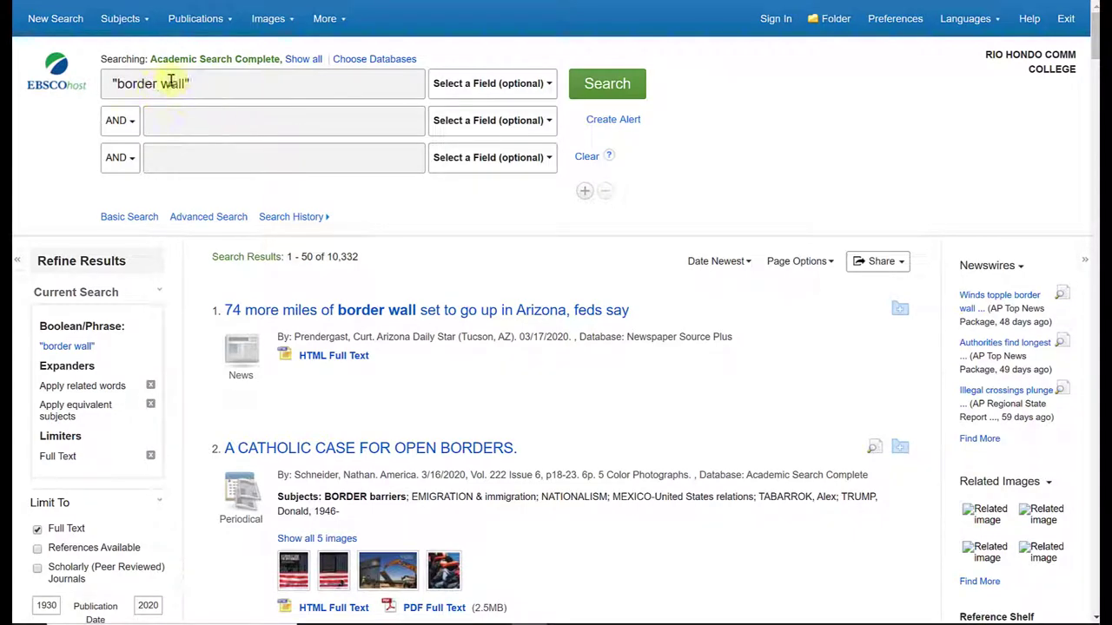
scroll(452, 277, "down", 1)
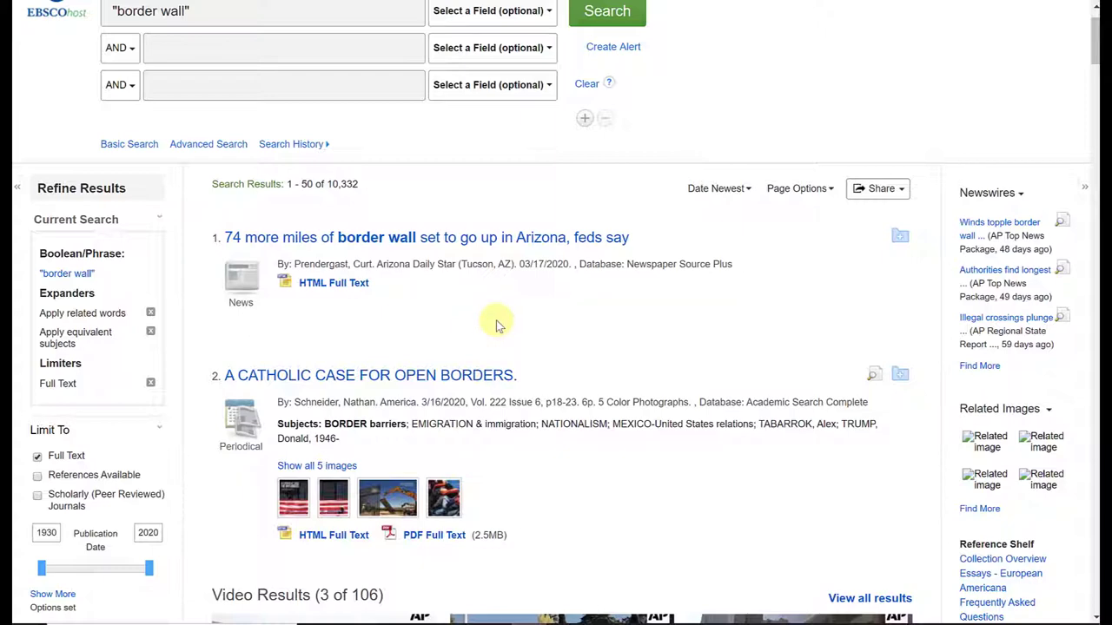
scroll(498, 324, "down", 1)
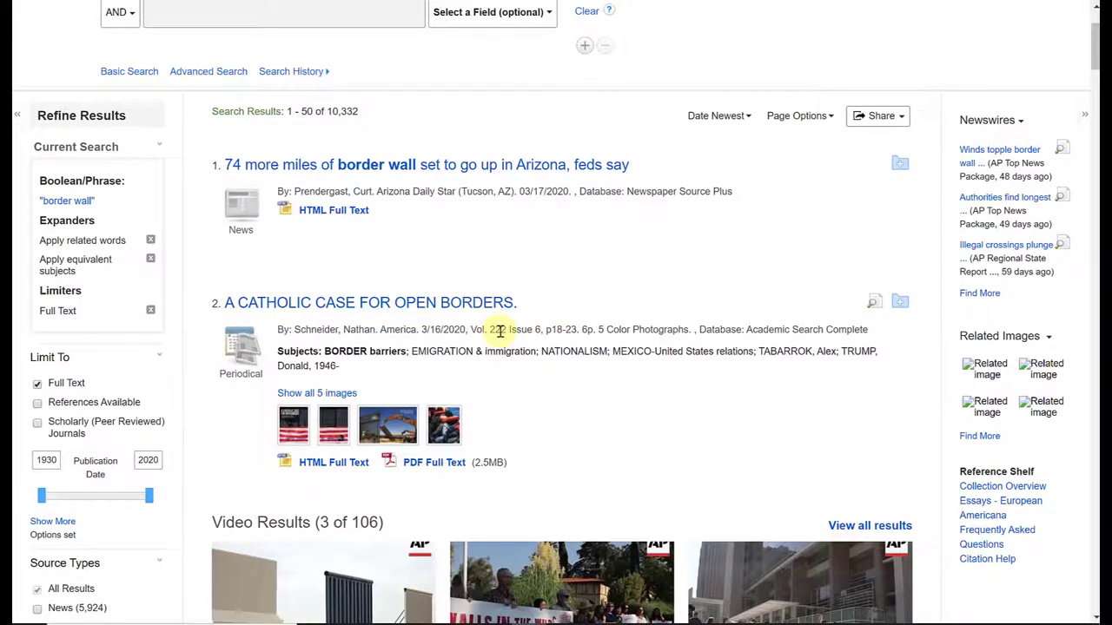
scroll(503, 331, "down", 1)
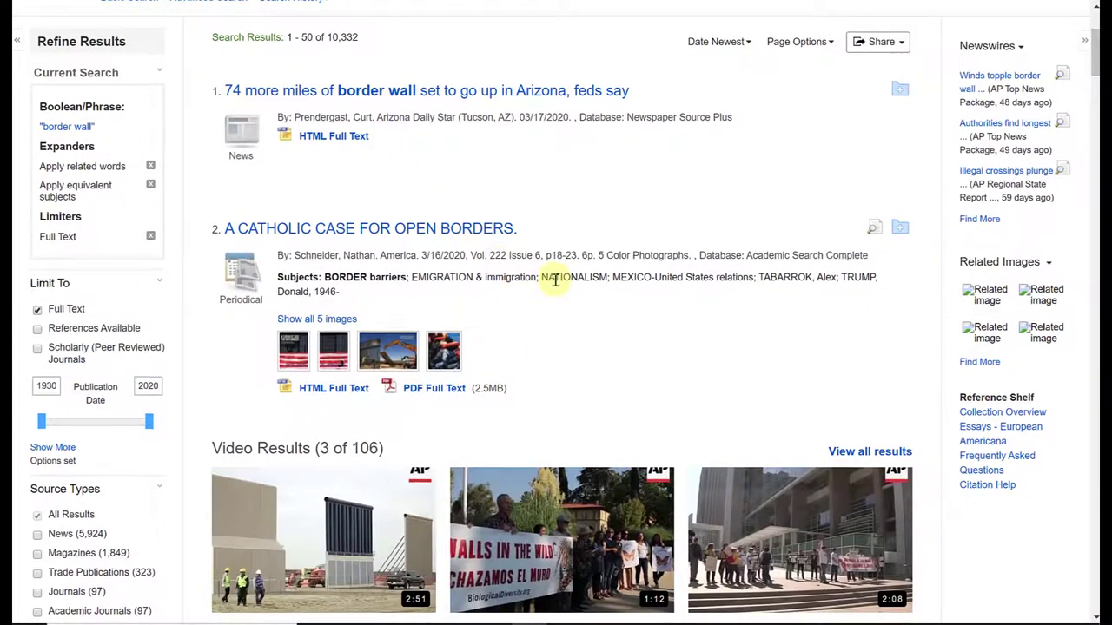
scroll(557, 279, "down", 2)
scroll(557, 280, "down", 4)
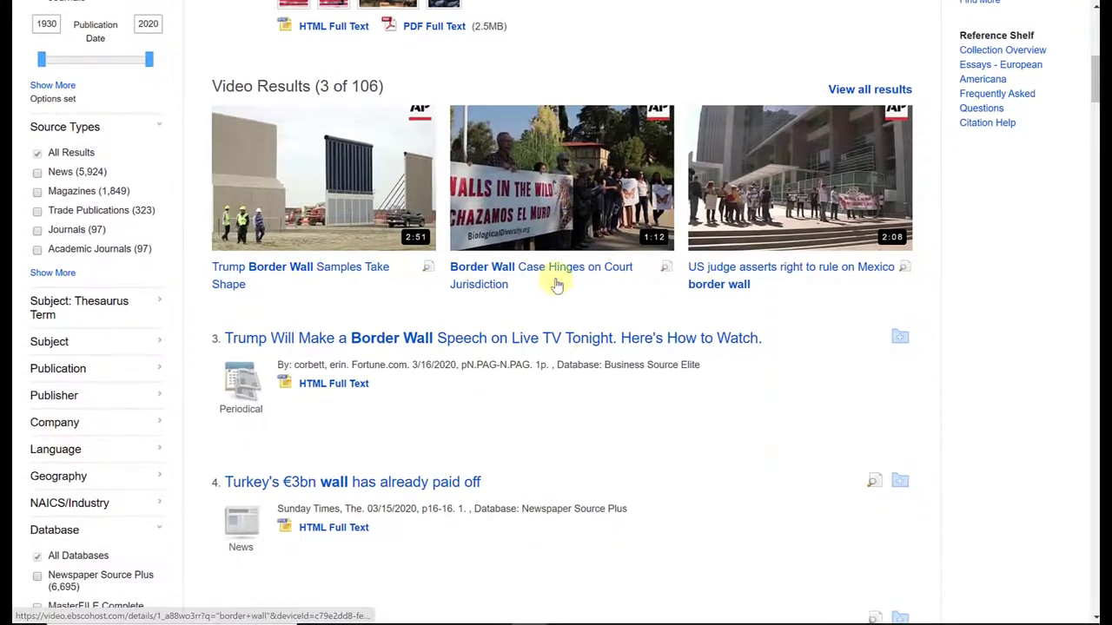
scroll(557, 280, "up", 8)
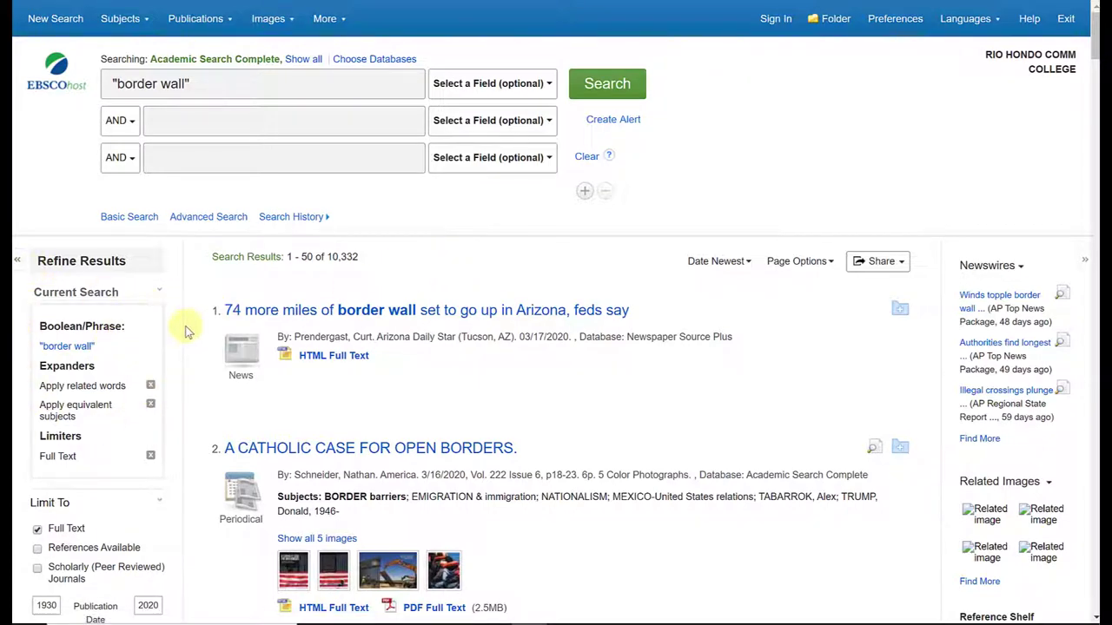
scroll(185, 325, "down", 3)
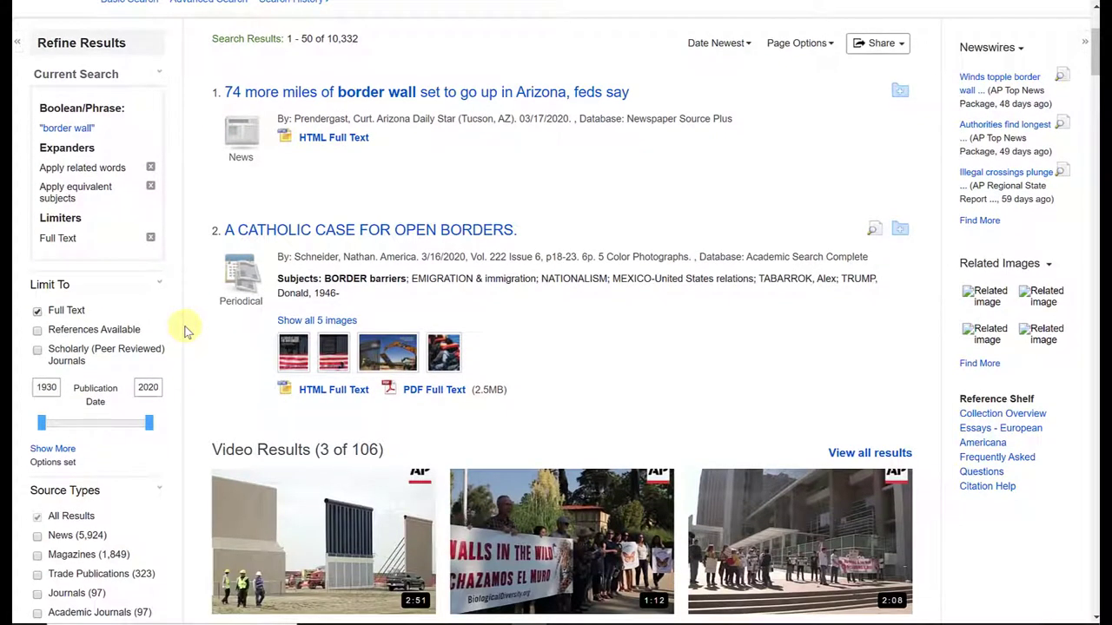
scroll(185, 331, "up", 1)
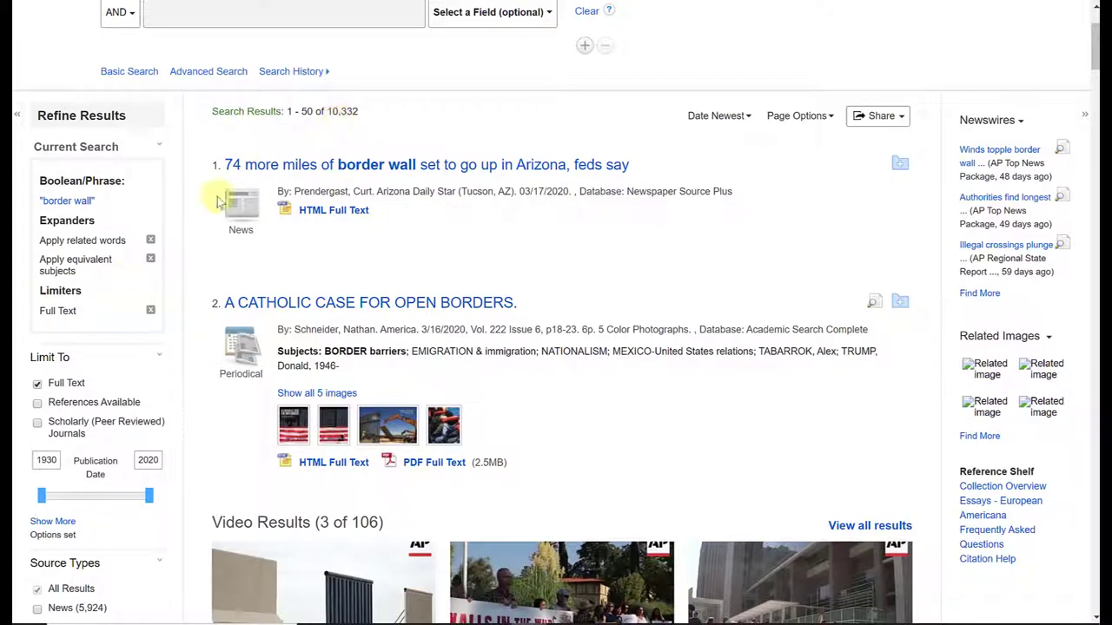
scroll(183, 268, "down", 3)
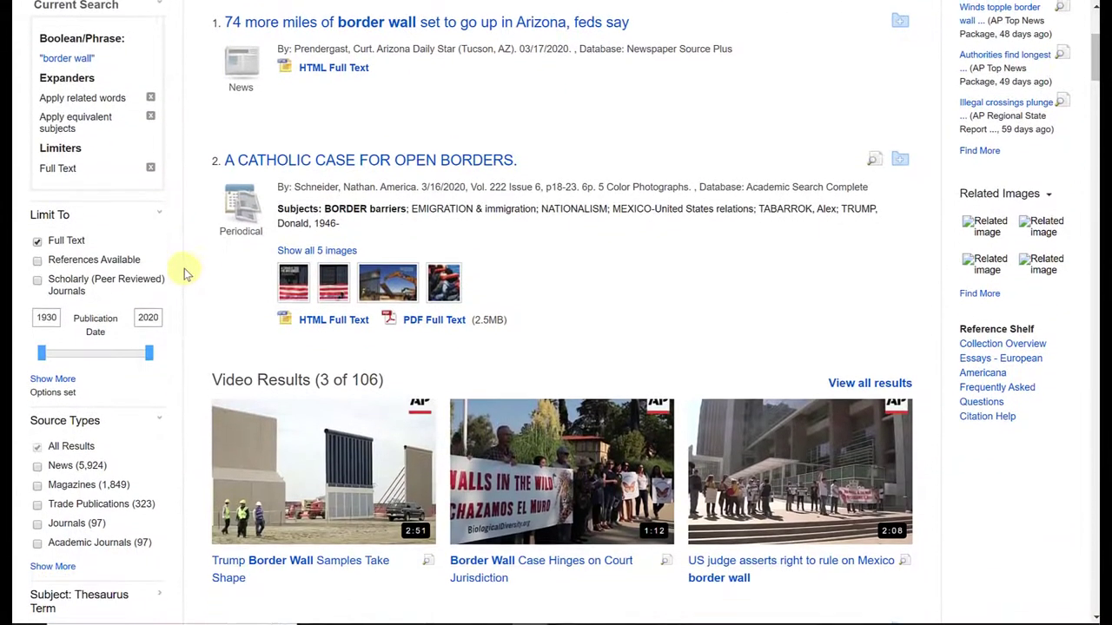
scroll(182, 270, "down", 2)
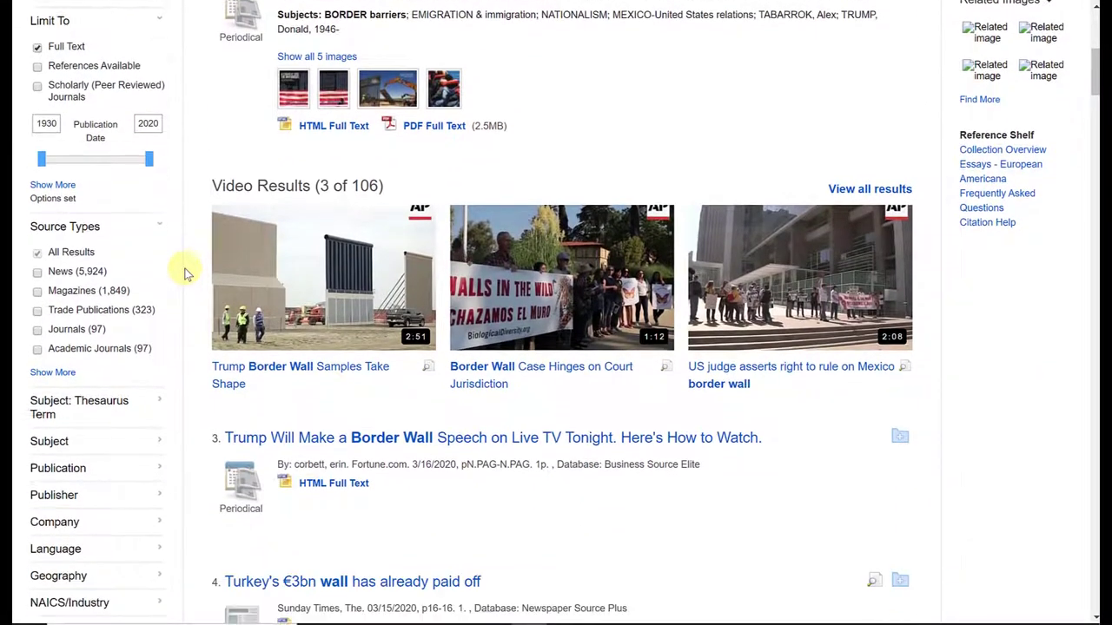
scroll(97, 226, "up", 1)
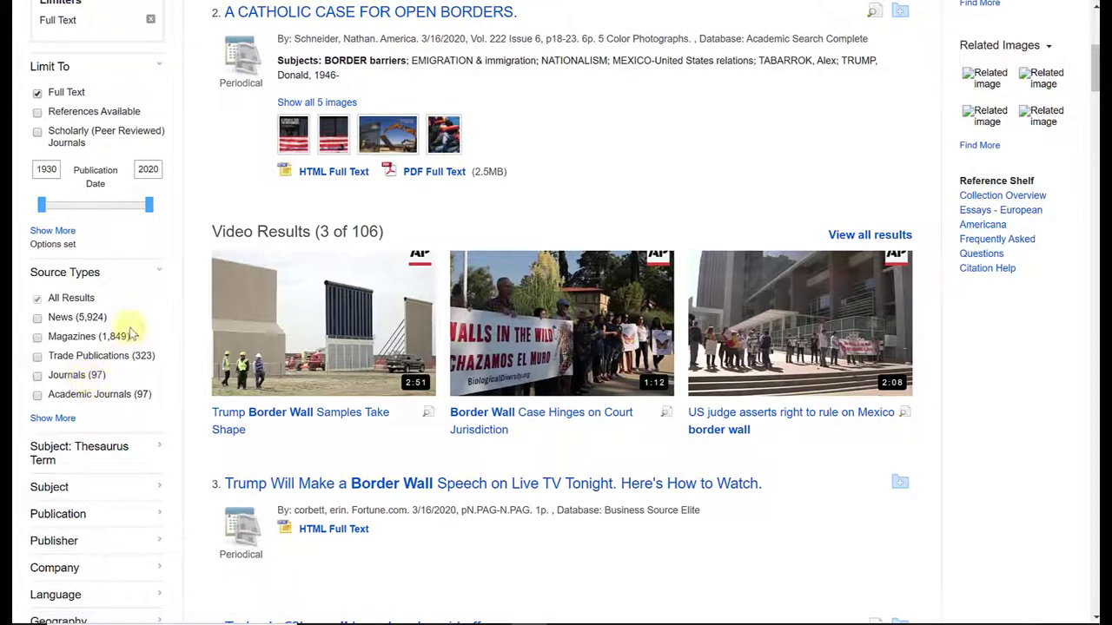
scroll(174, 298, "down", 1)
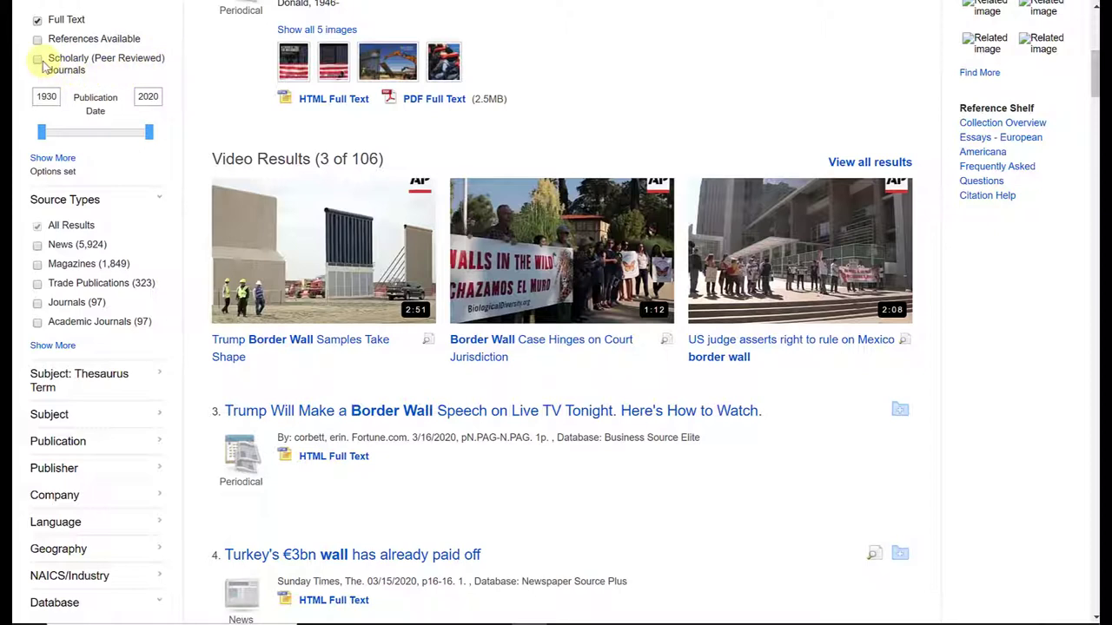
Limit the Source Types to Academic Journals (97) from the full list.
left_click(63, 346)
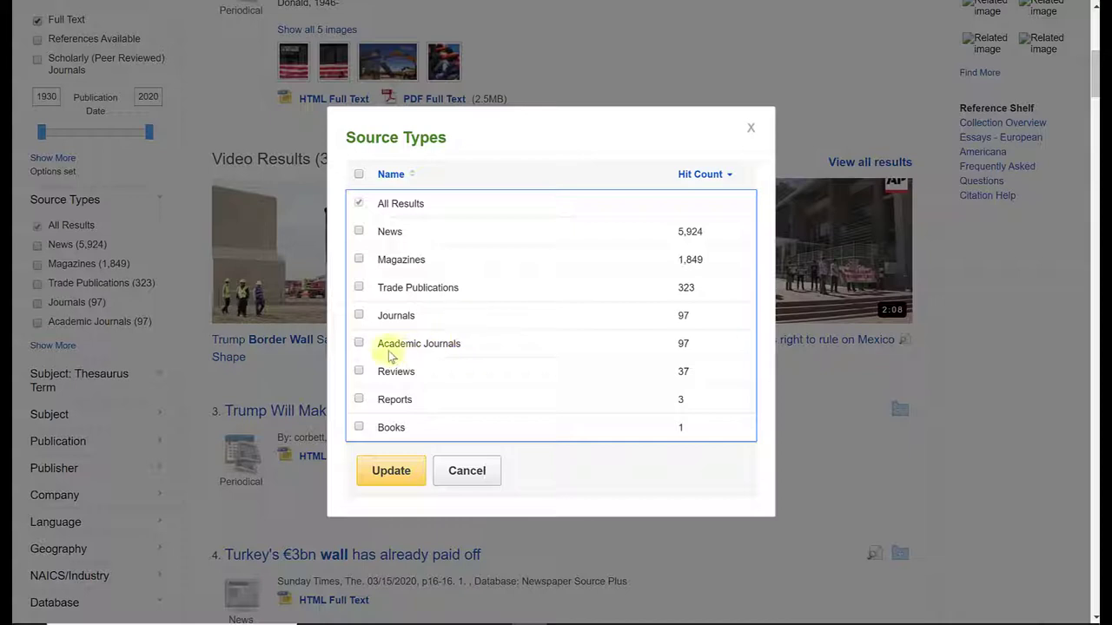
left_click(358, 343)
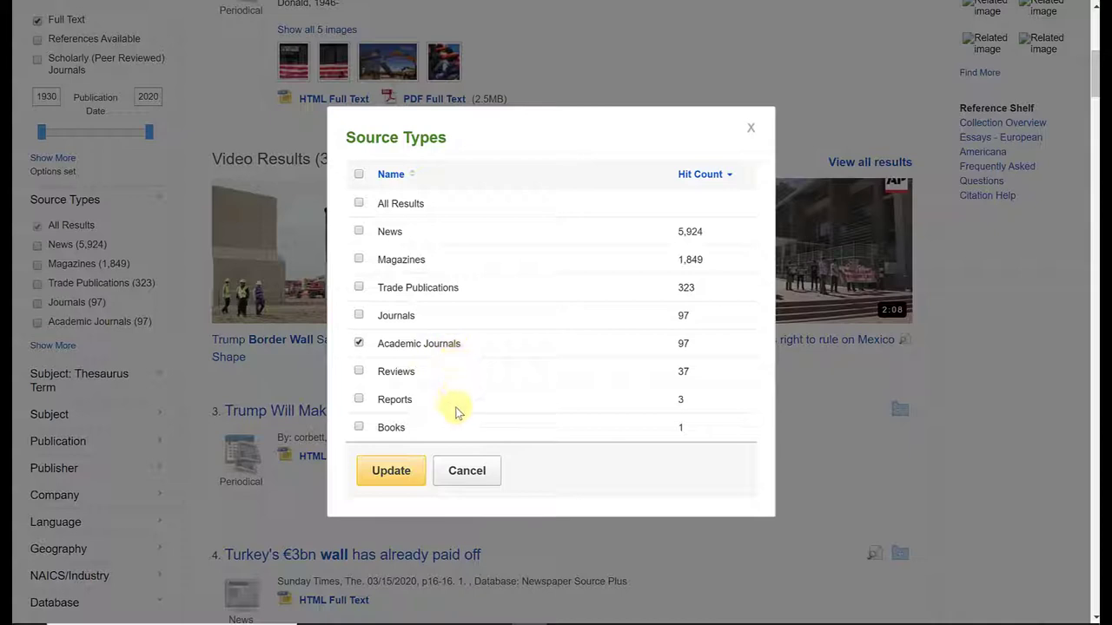
left_click(396, 469)
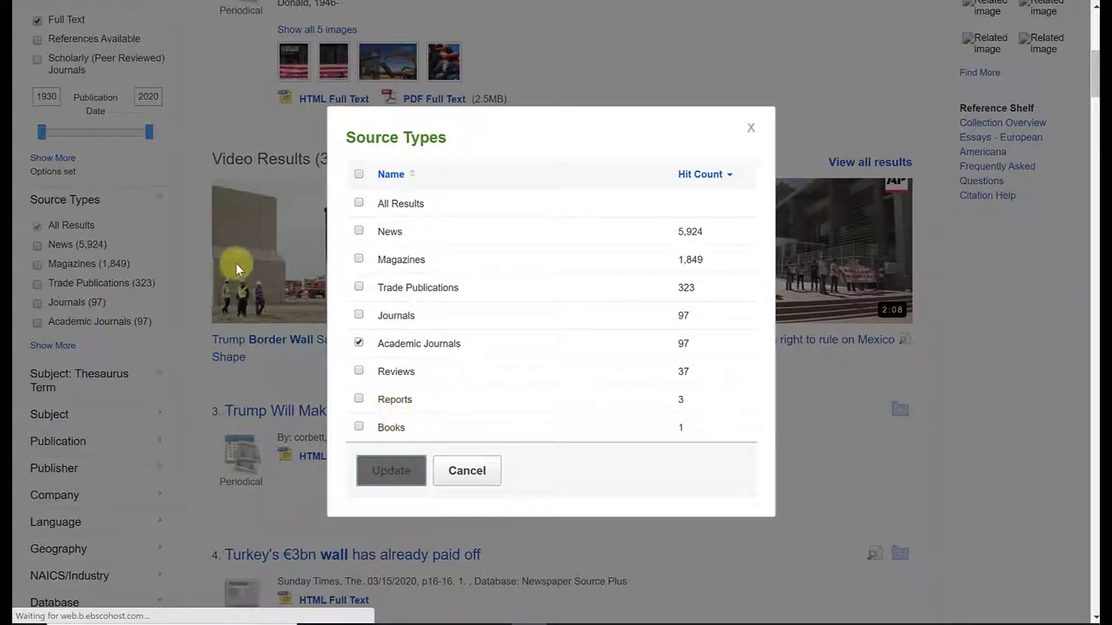
Scroll the results after the Scholarly (Peer Reviewed) Journals limit leaves 96 articles.
scroll(164, 293, "down", 3)
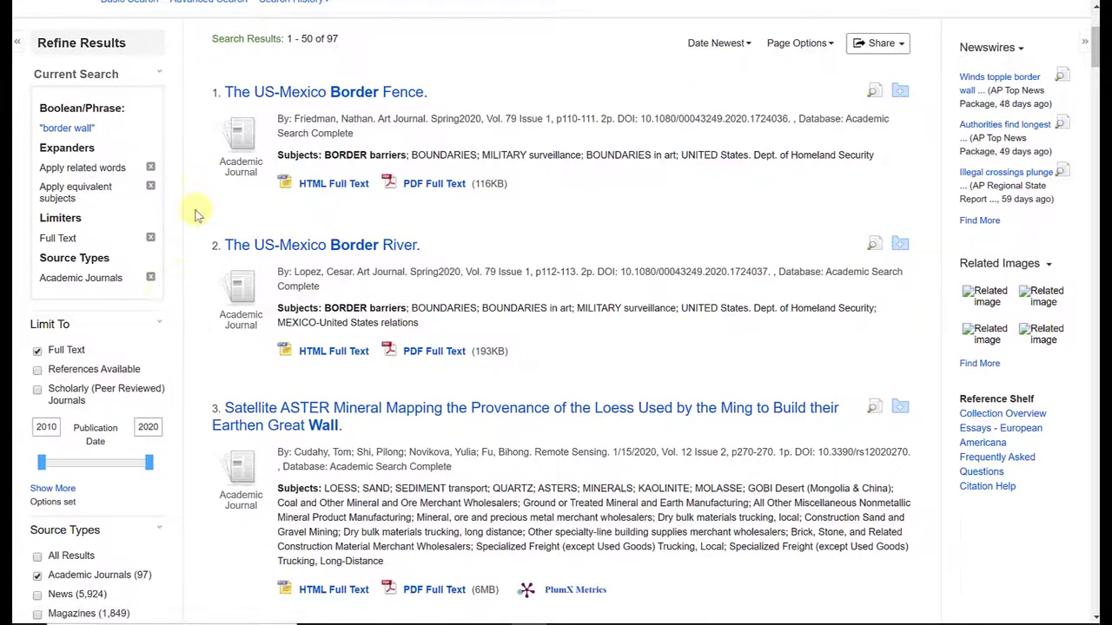
scroll(165, 261, "down", 1)
scroll(166, 314, "down", 1)
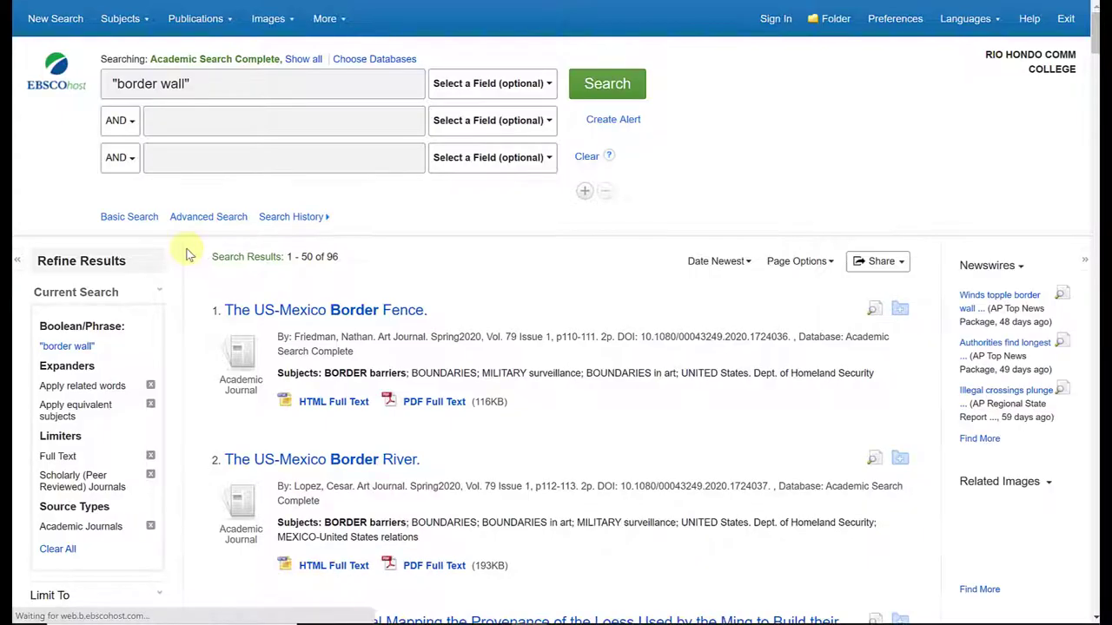
scroll(186, 249, "down", 1)
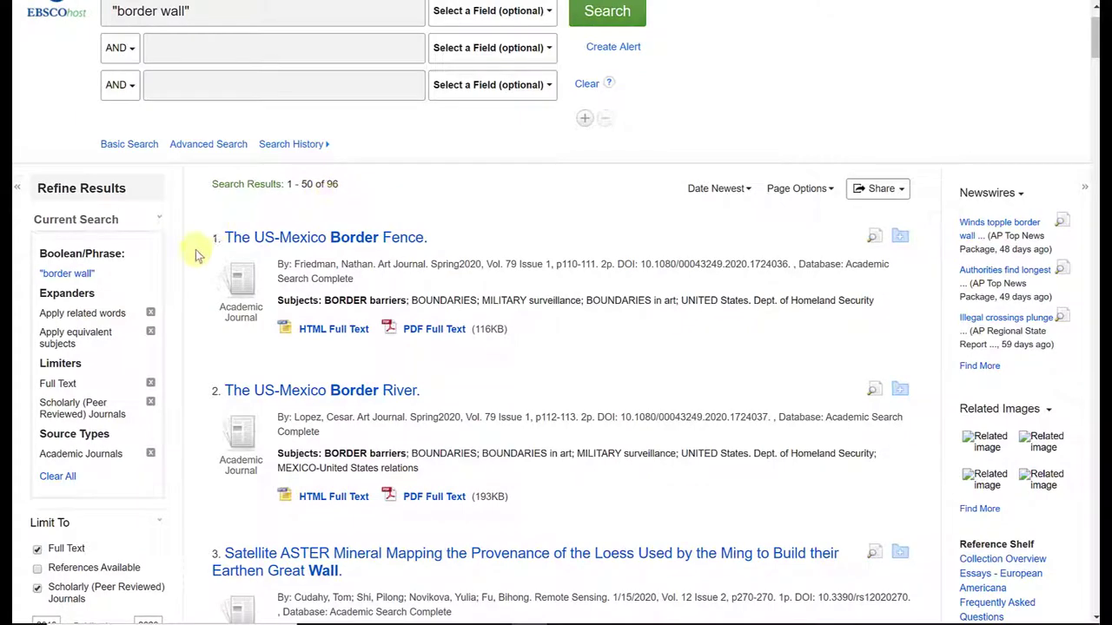
scroll(189, 254, "down", 1)
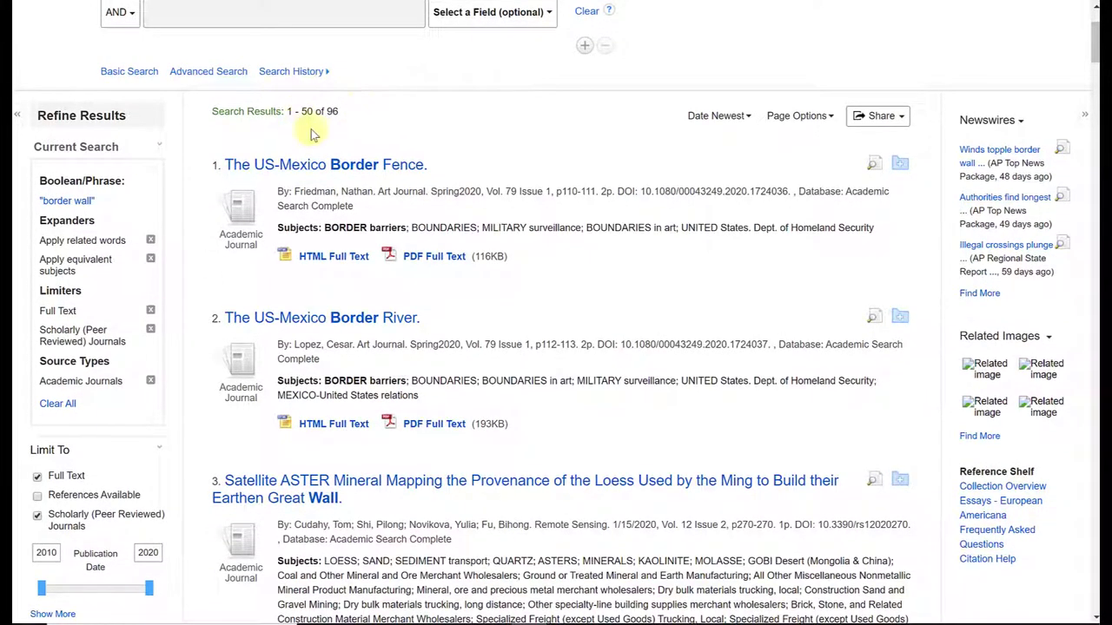
scroll(178, 161, "down", 1)
scroll(178, 161, "down", 3)
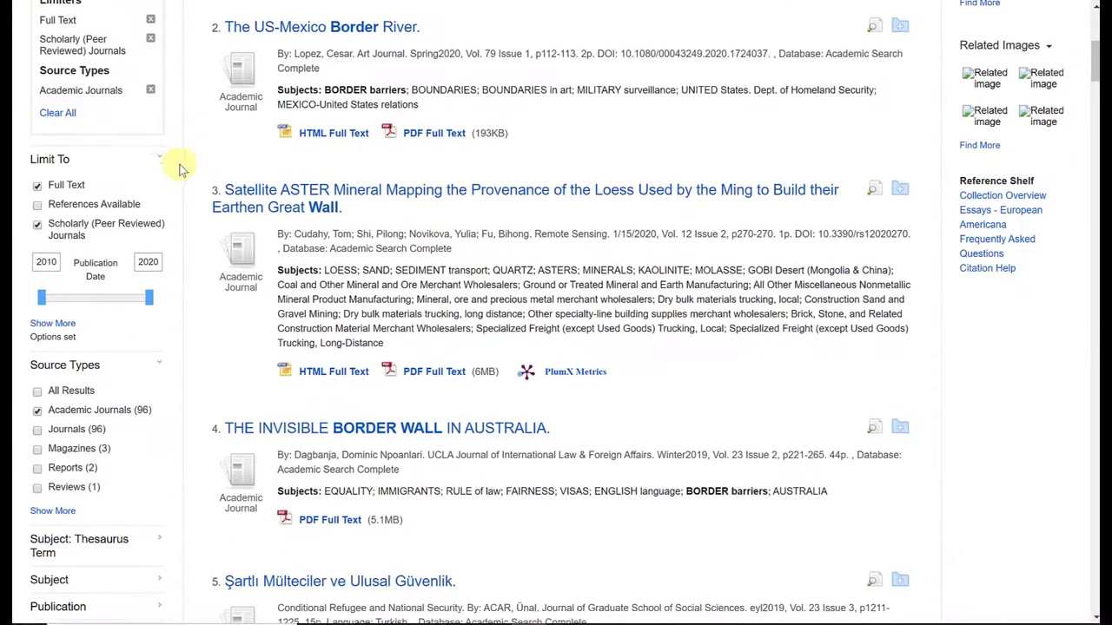
scroll(171, 285, "down", 1)
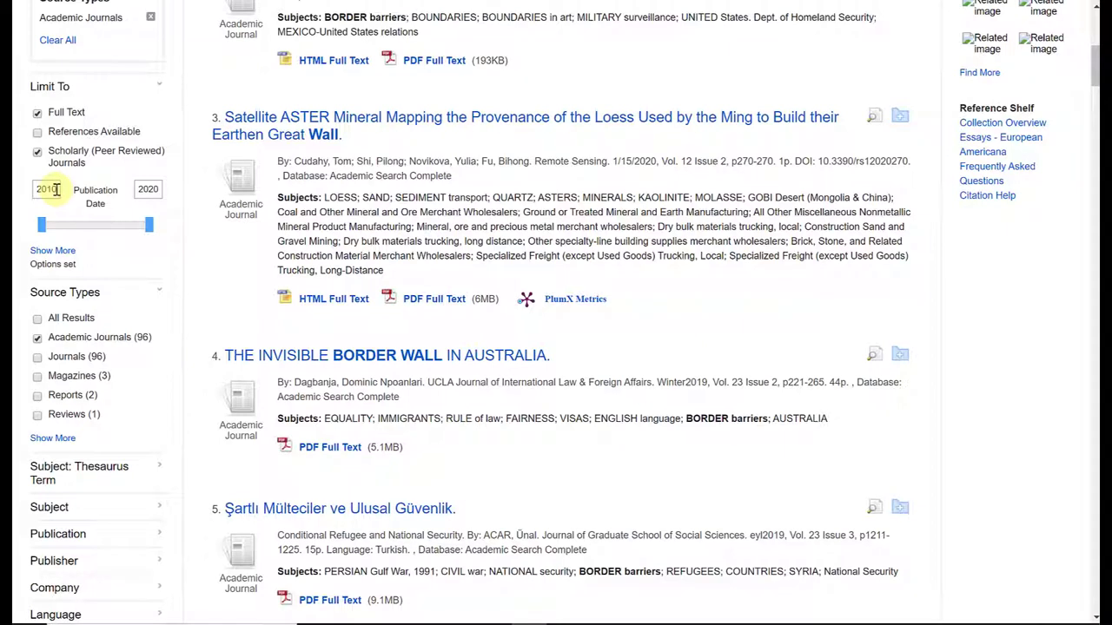
Change the starting publication year from 2010 to 2015.
left_click(55, 190)
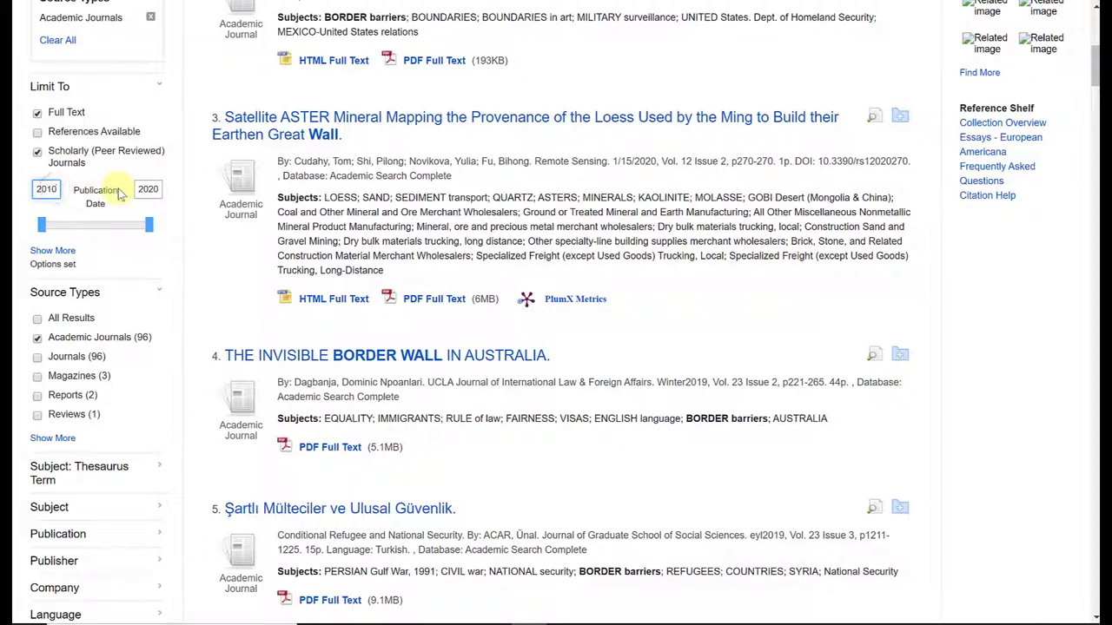
key("BackSpace")
type("5")
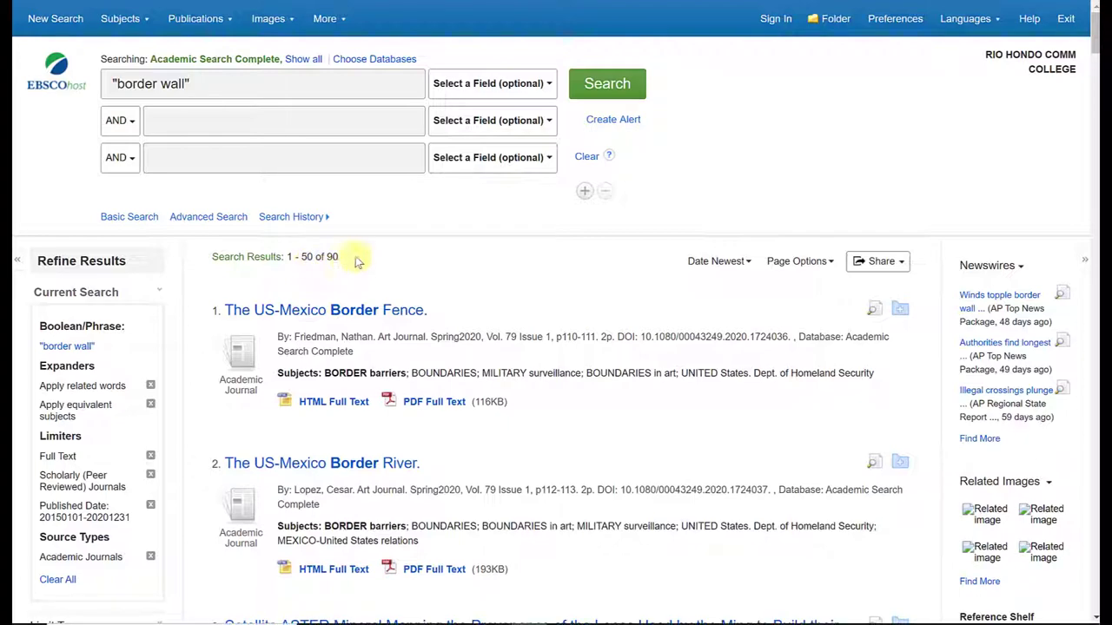
Expand the Subject facet and show all terms, led by united states (20).
scroll(185, 291, "down", 6)
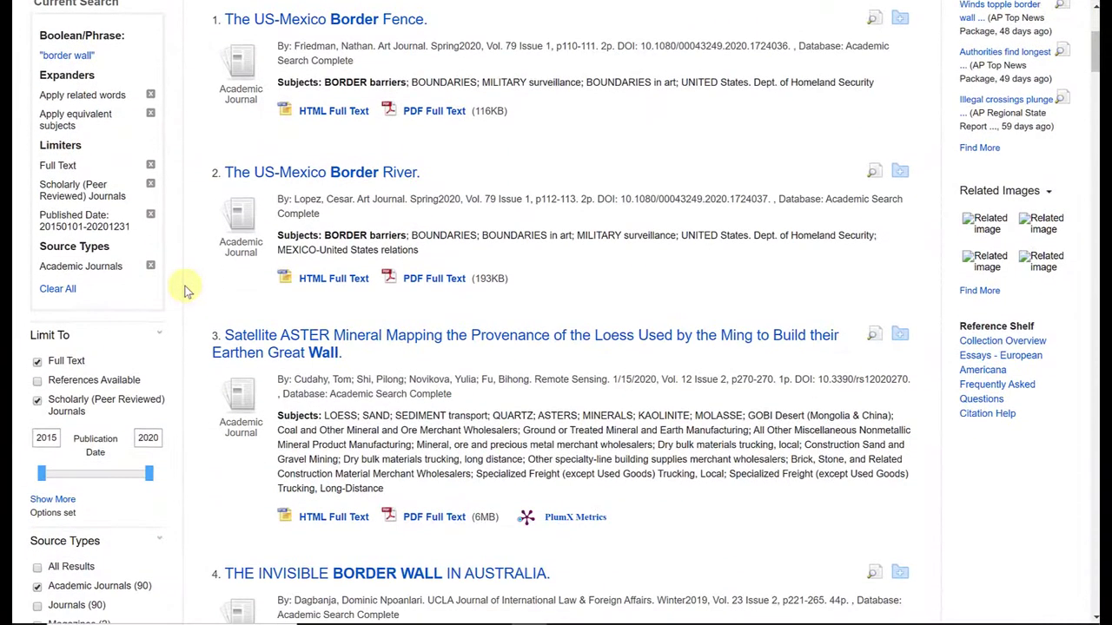
scroll(185, 291, "down", 1)
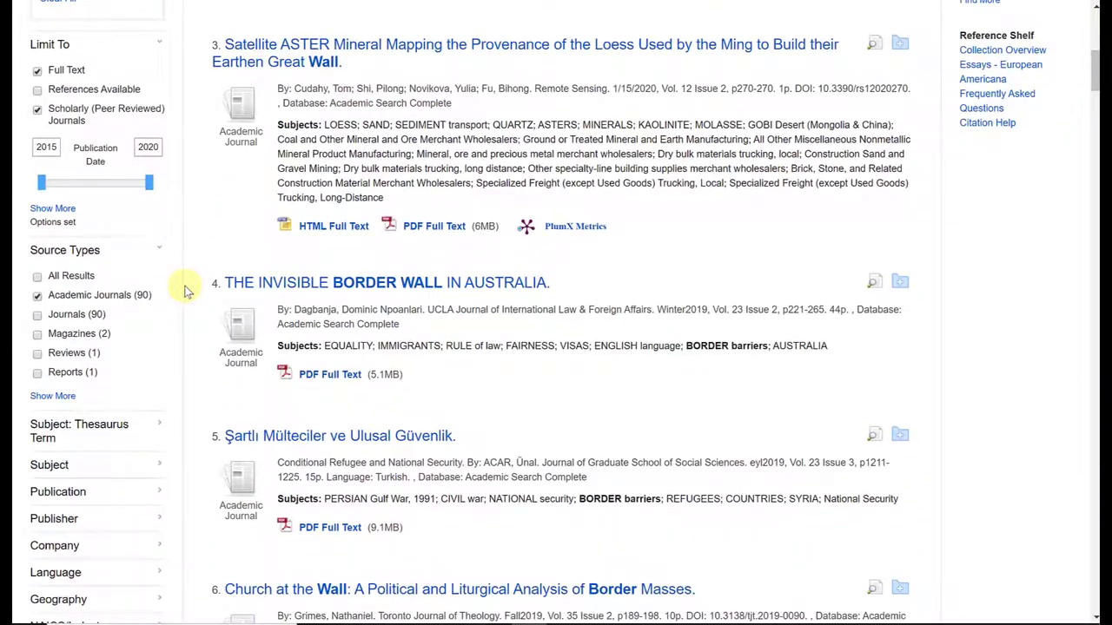
scroll(185, 291, "down", 4)
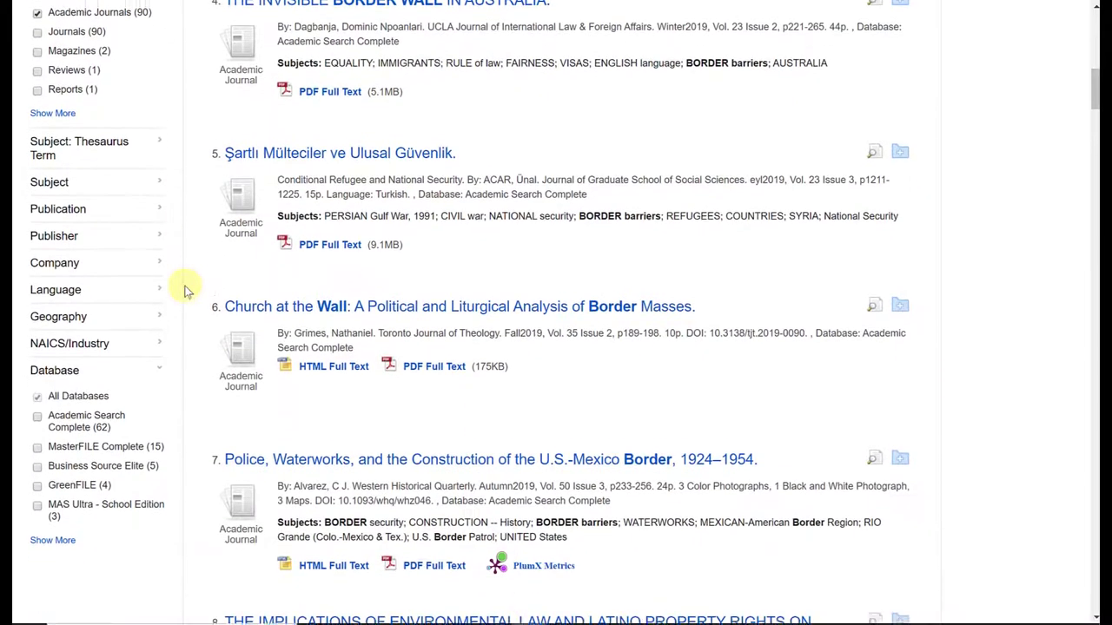
scroll(185, 291, "down", 1)
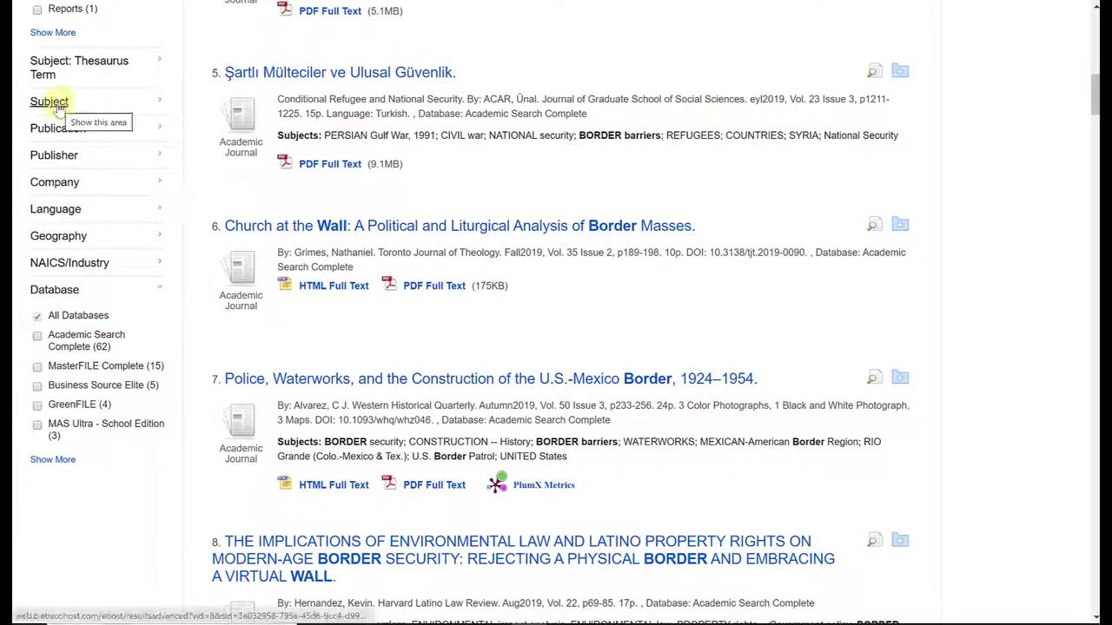
left_click(160, 106)
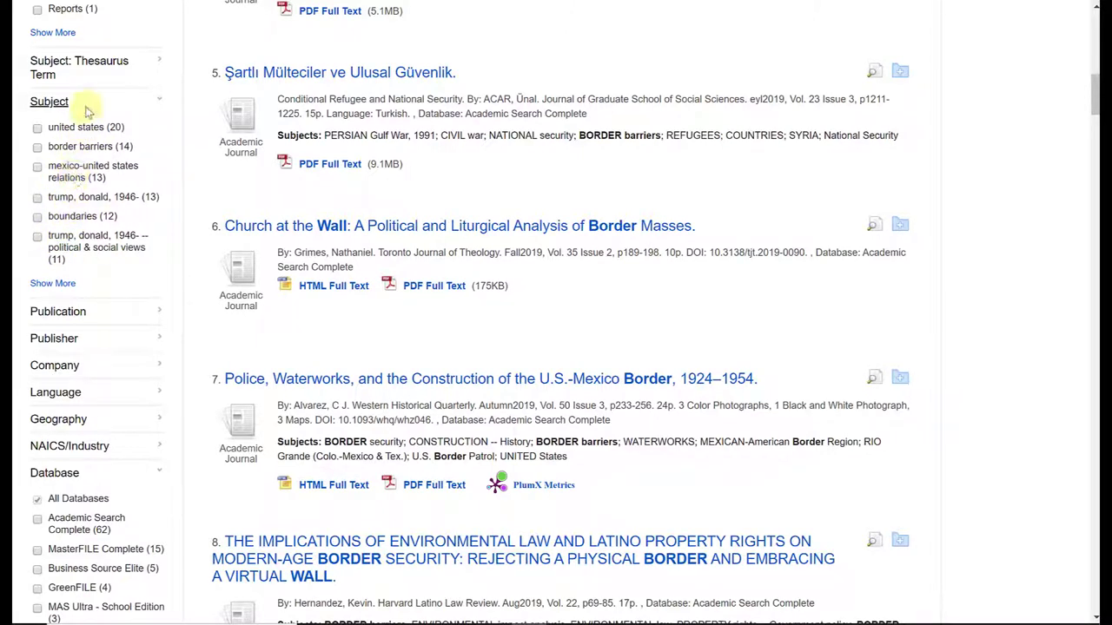
left_click(50, 282)
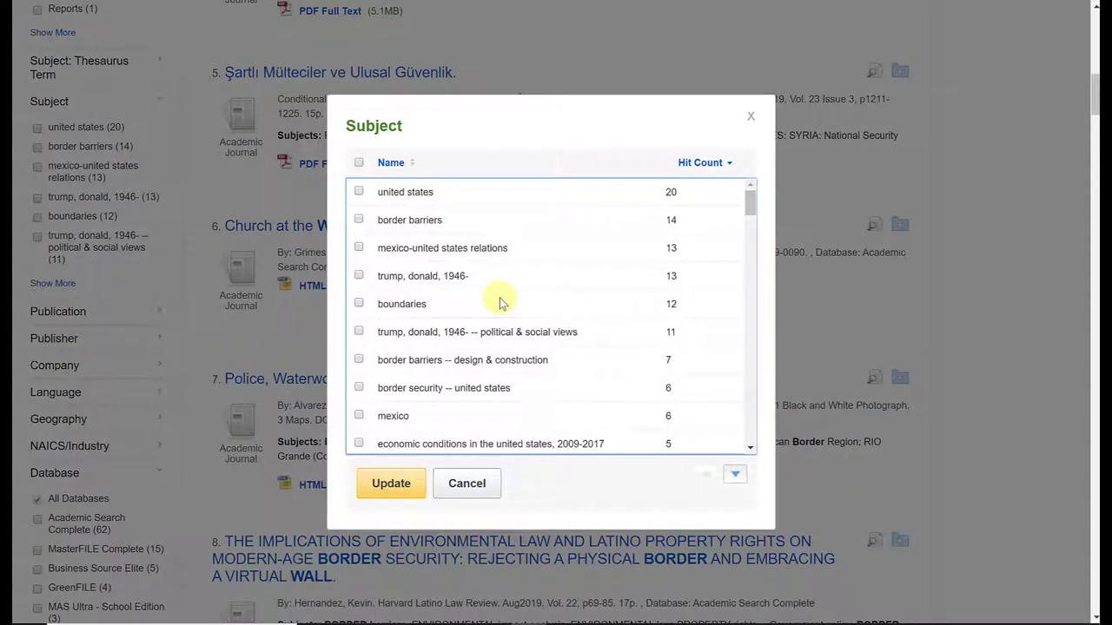
Tick the subjects united states, mexico-united states relations, mexico and border security -- united states.
scroll(499, 303, "down", 3)
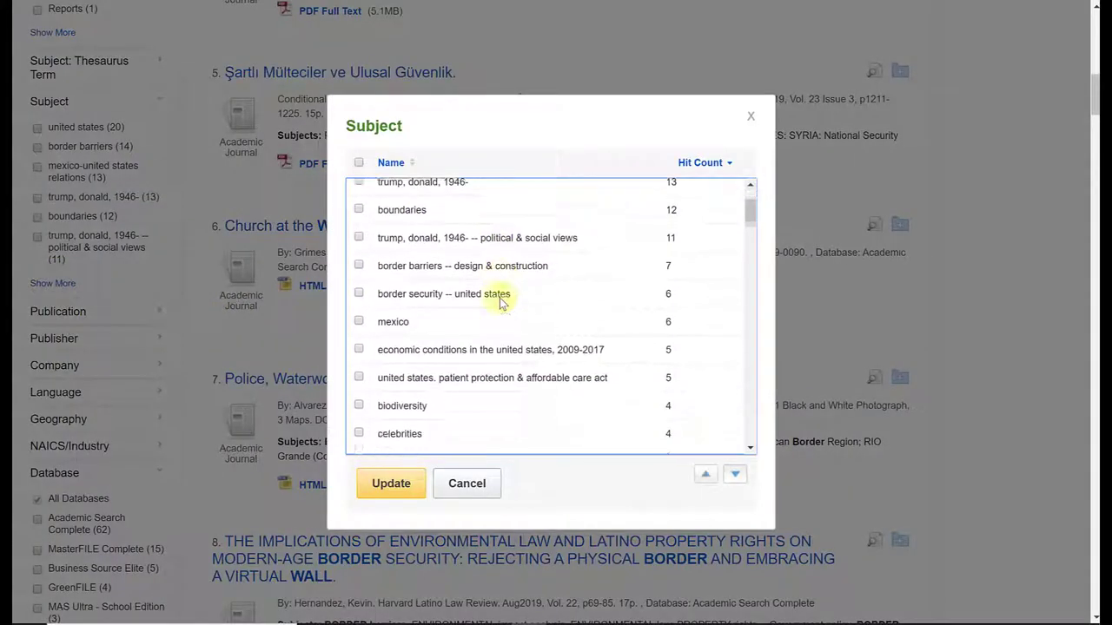
scroll(500, 302, "up", 3)
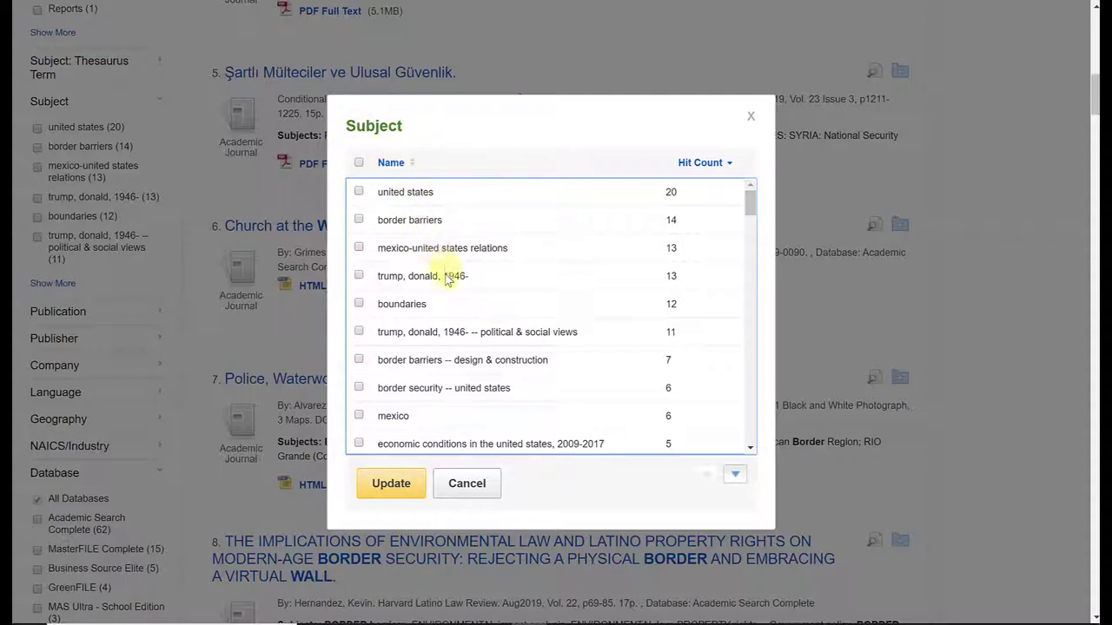
scroll(447, 277, "up", 1)
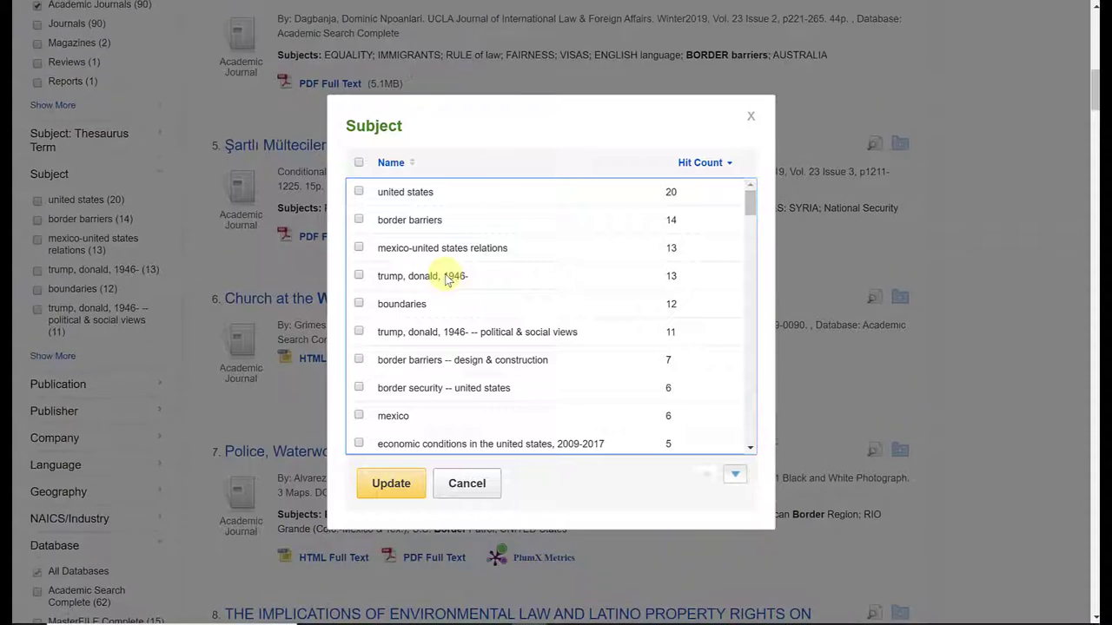
left_click(359, 192)
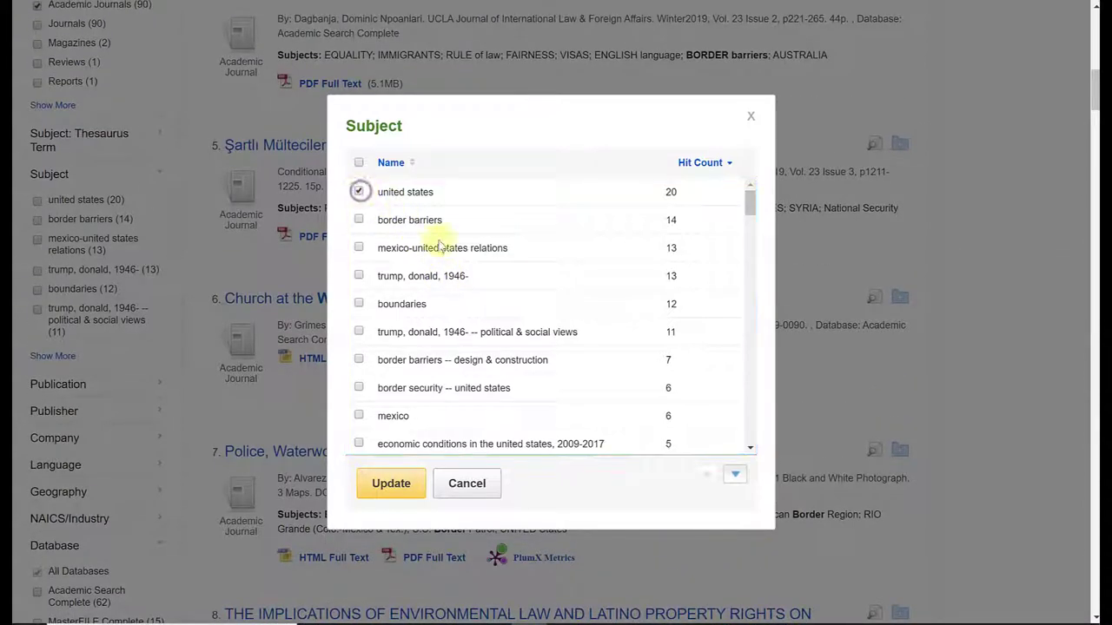
left_click(359, 249)
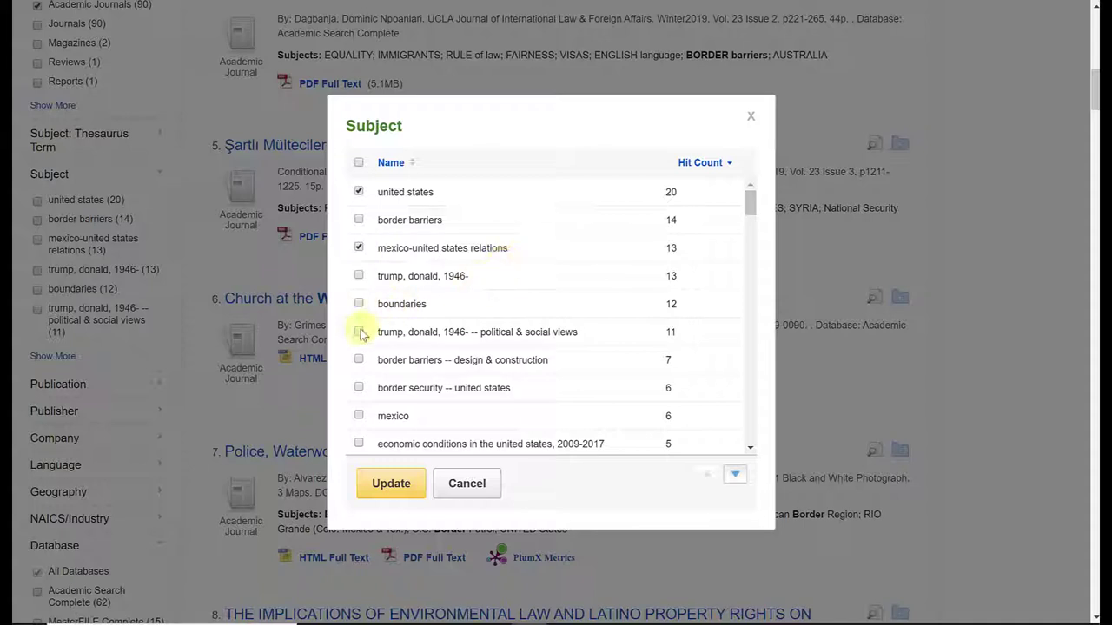
scroll(370, 334, "down", 1)
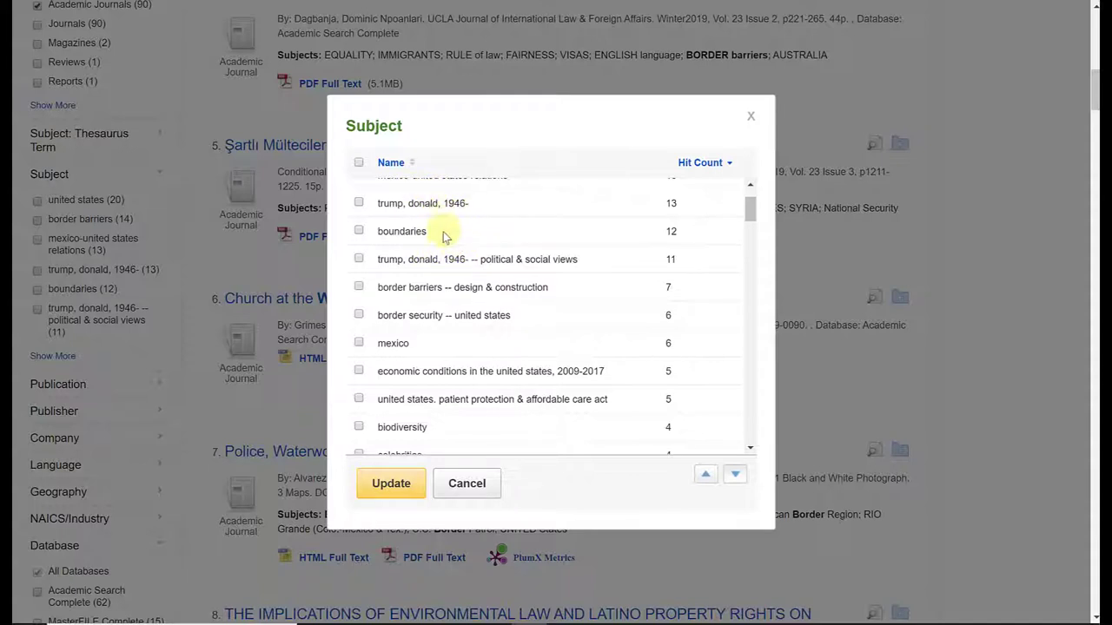
scroll(411, 263, "down", 1)
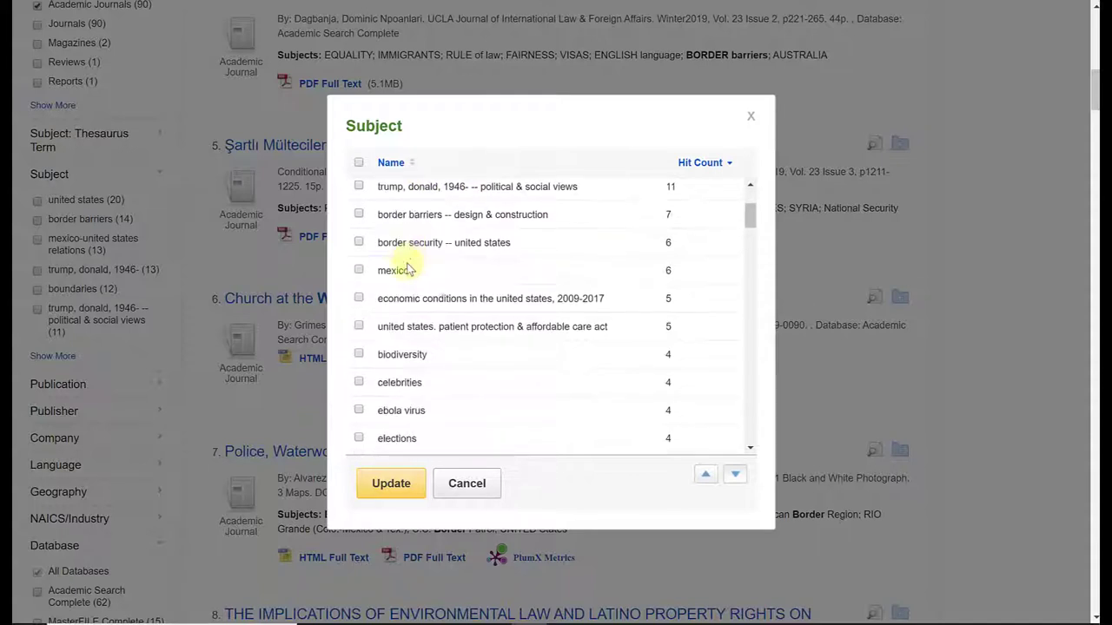
left_click(360, 271)
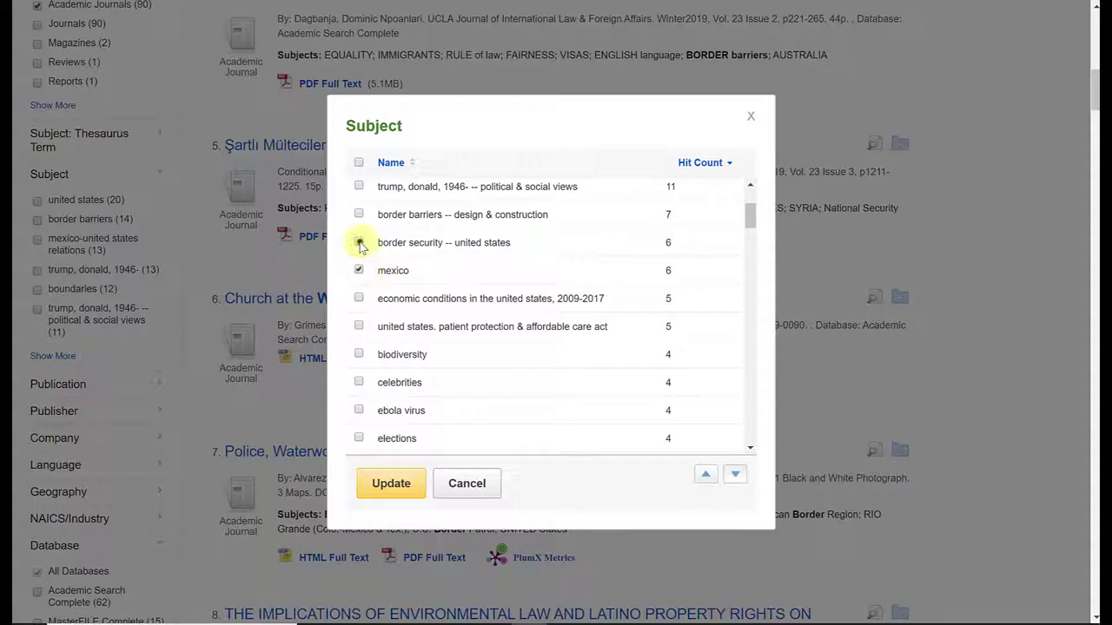
left_click(359, 243)
Further down the subject list, also tick mexico -- boundaries -- united states.
scroll(414, 291, "down", 1)
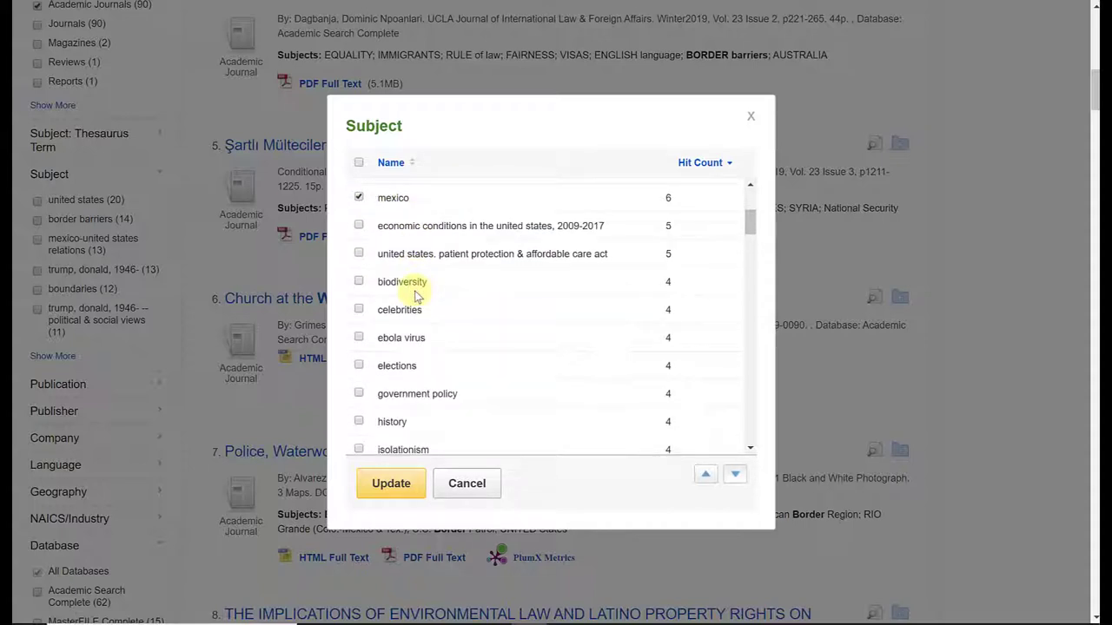
scroll(416, 296, "down", 1)
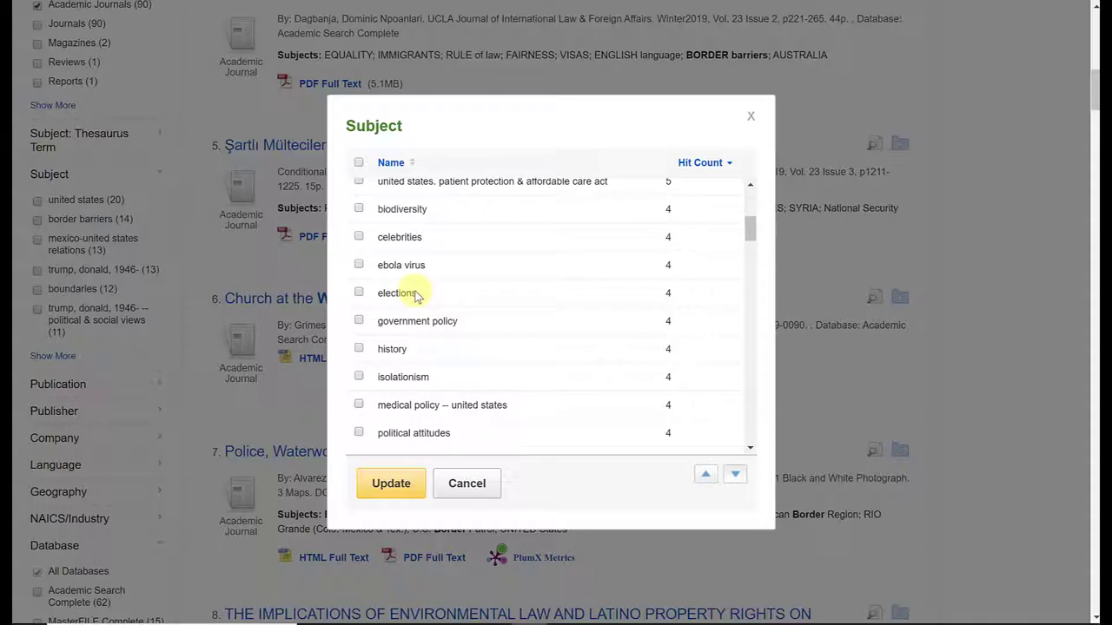
scroll(416, 296, "down", 4)
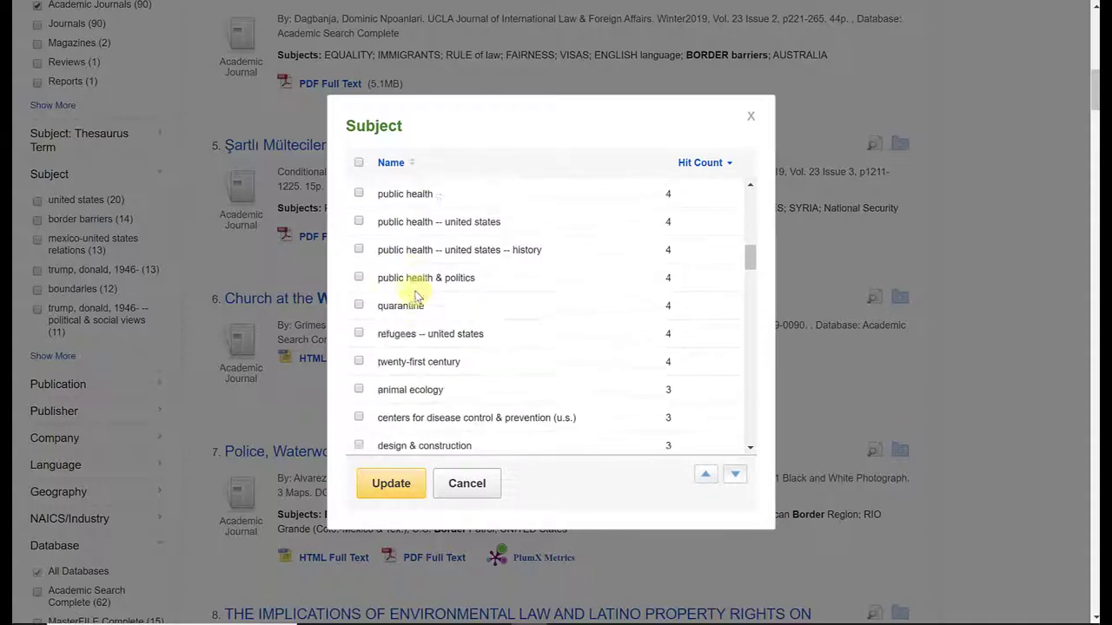
scroll(416, 296, "down", 1)
scroll(417, 296, "down", 2)
scroll(417, 296, "up", 1)
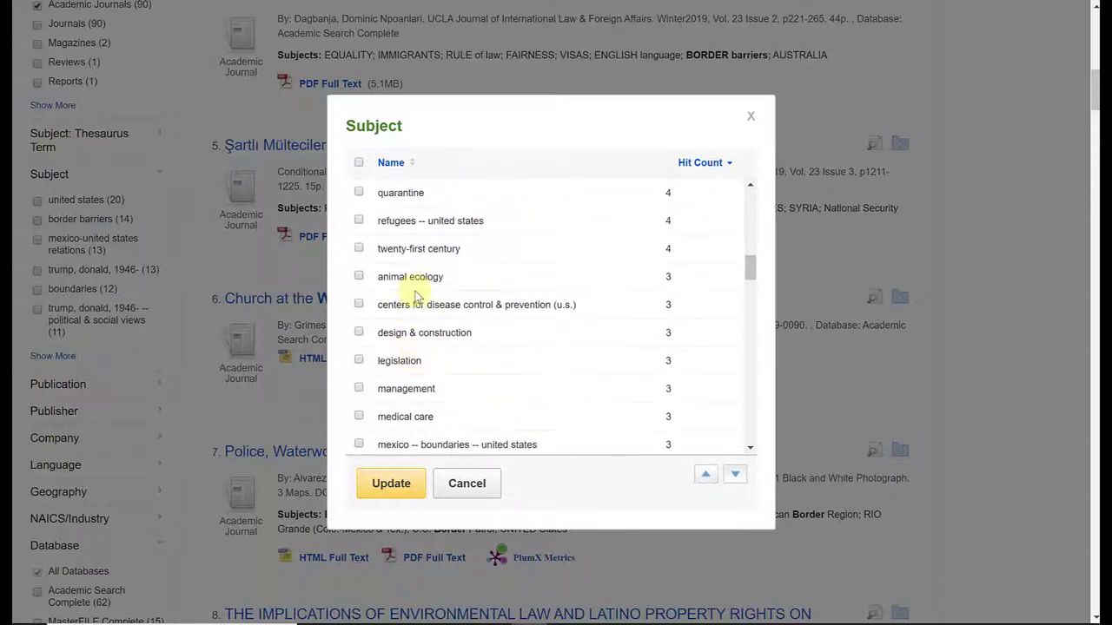
scroll(416, 296, "down", 1)
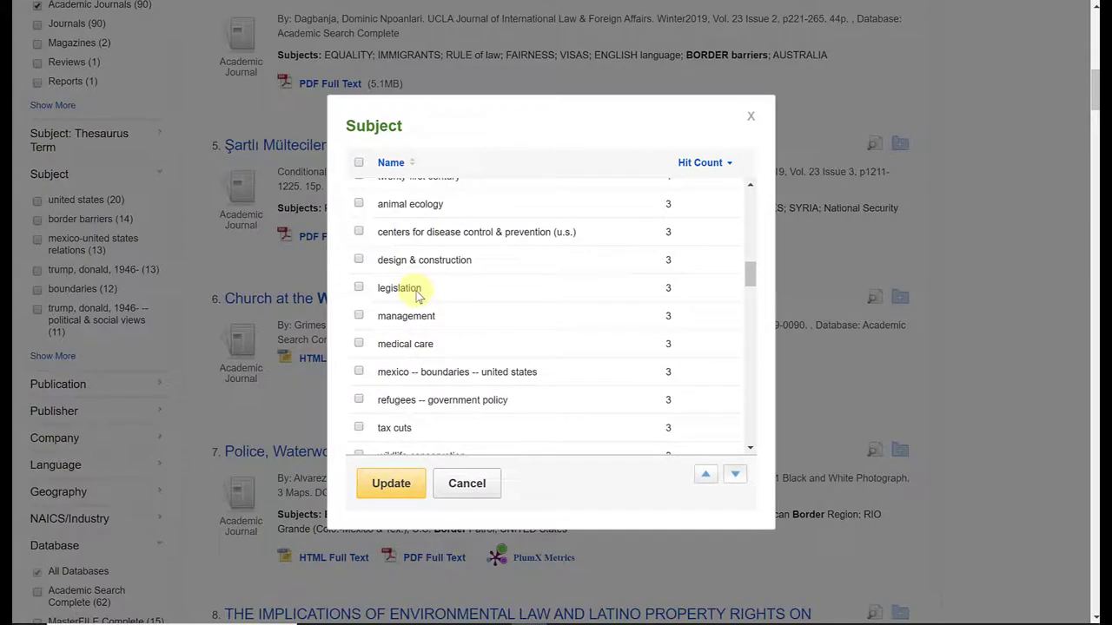
left_click(359, 372)
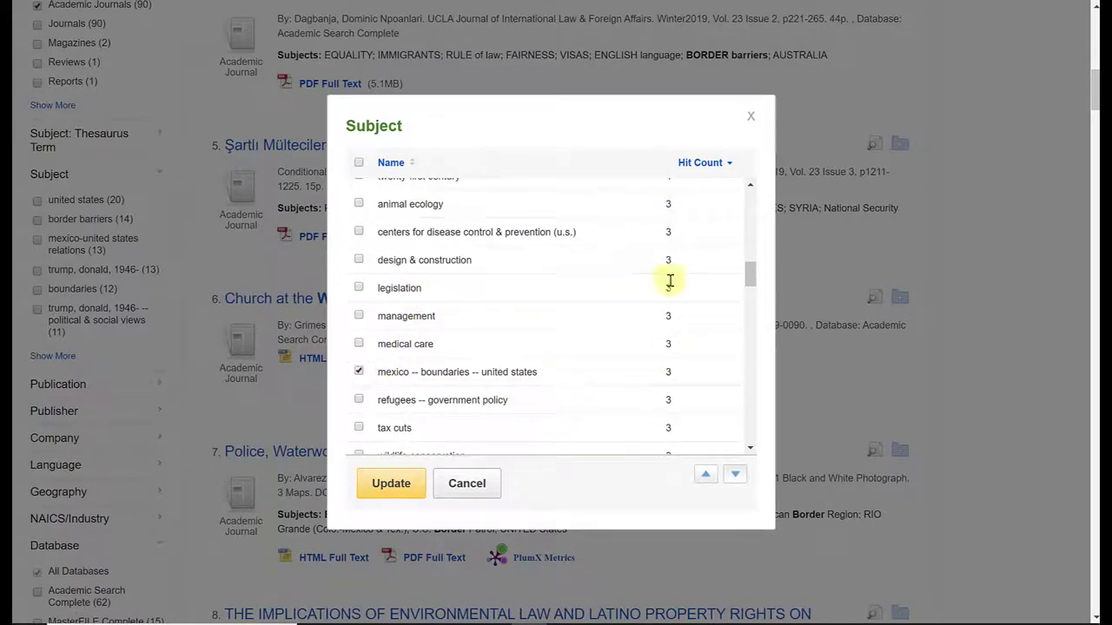
scroll(753, 278, "up", 10)
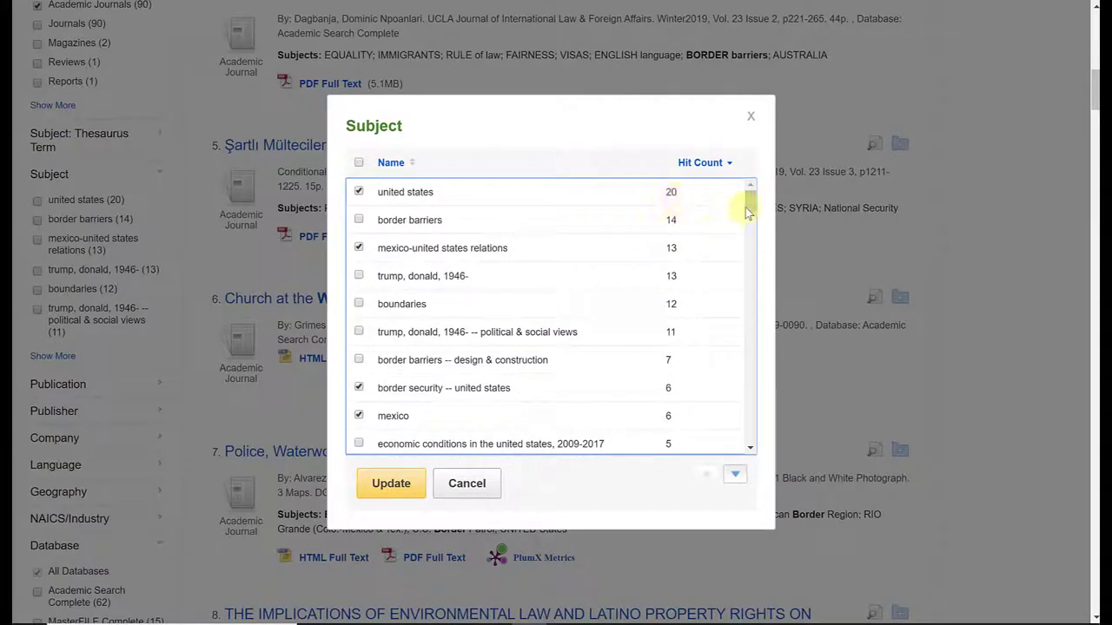
left_click_drag(750, 205, 744, 302)
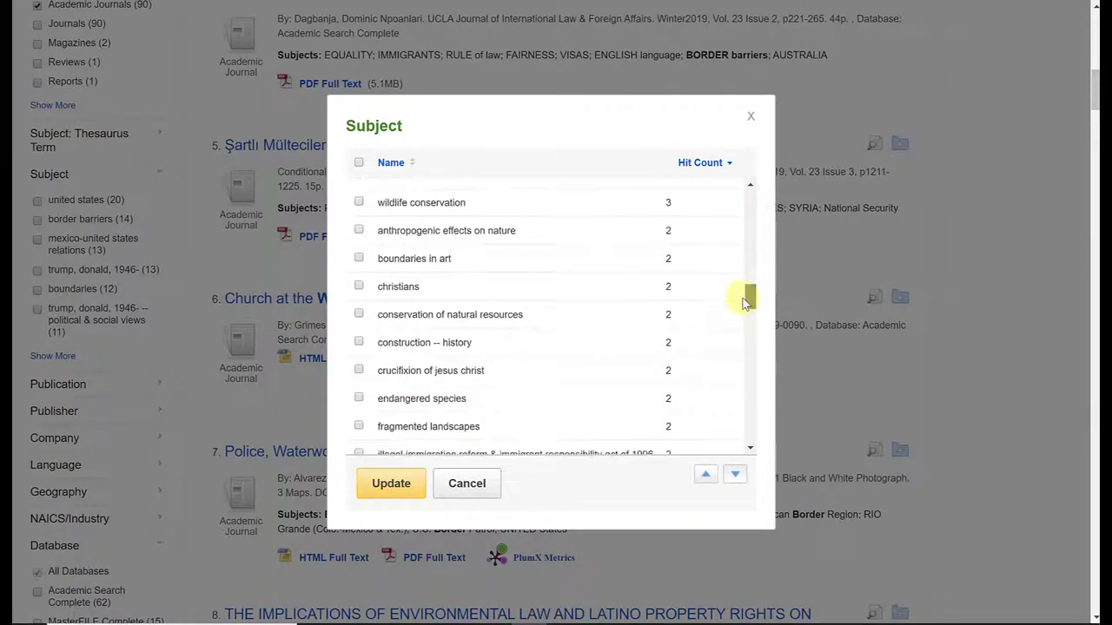
scroll(538, 325, "down", 2)
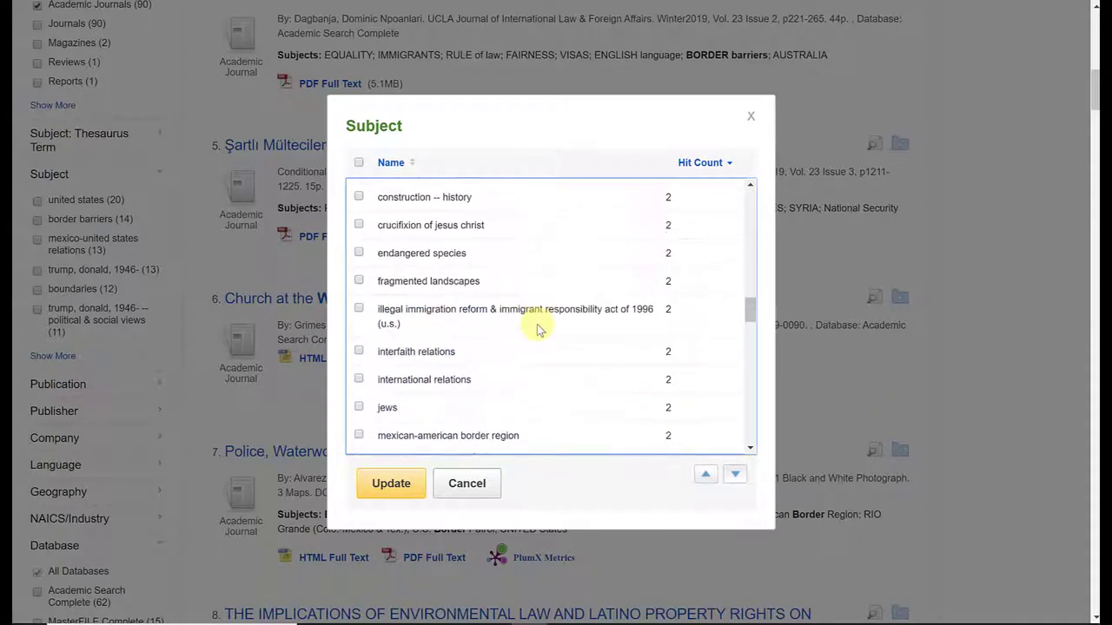
scroll(537, 324, "down", 1)
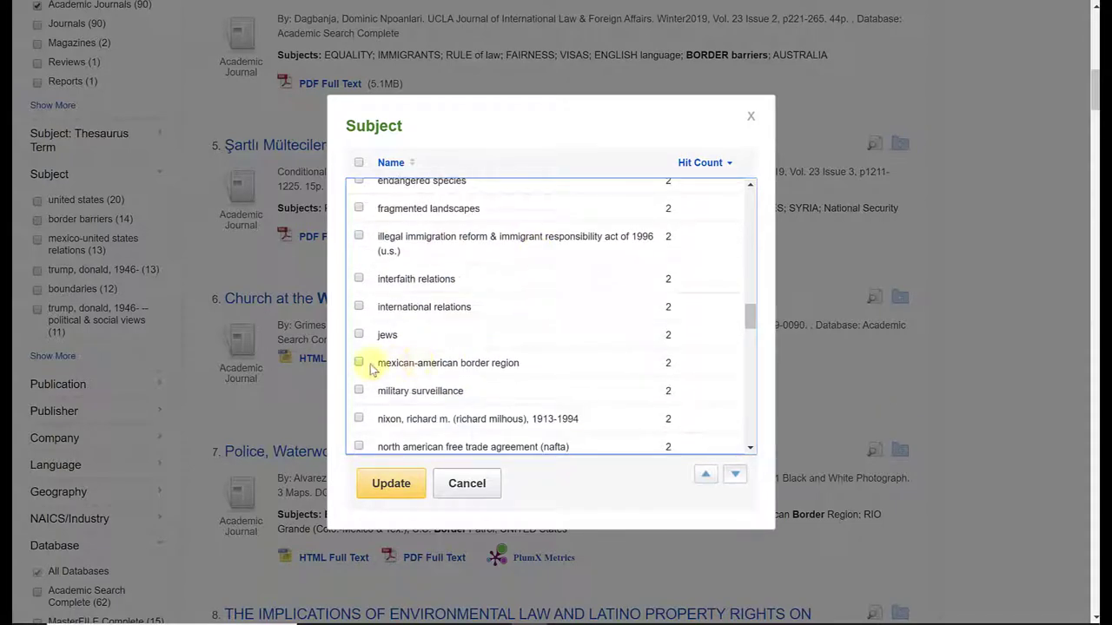
scroll(362, 362, "down", 5)
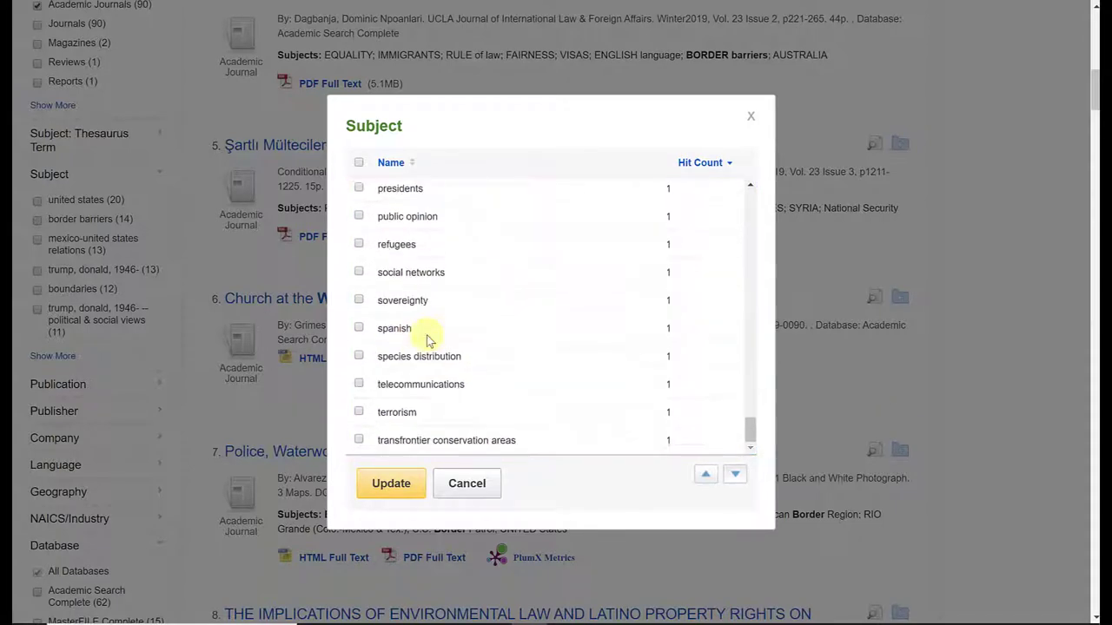
Apply the ticked subject terms and review the refreshed list of 23 border wall articles.
left_click(393, 485)
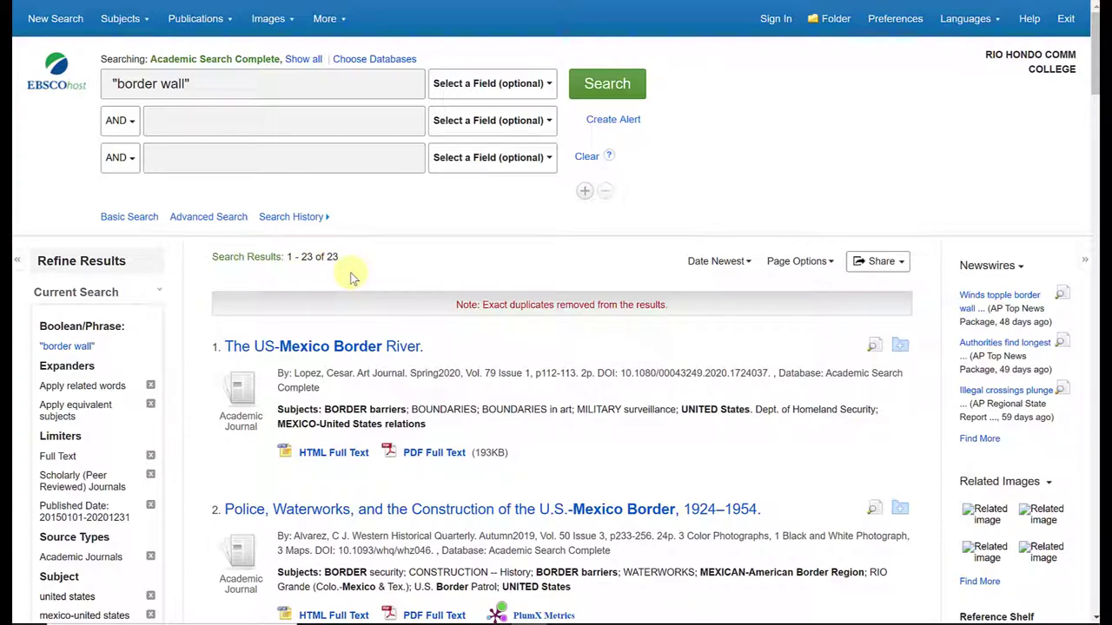
scroll(187, 300, "down", 1)
scroll(187, 300, "down", 12)
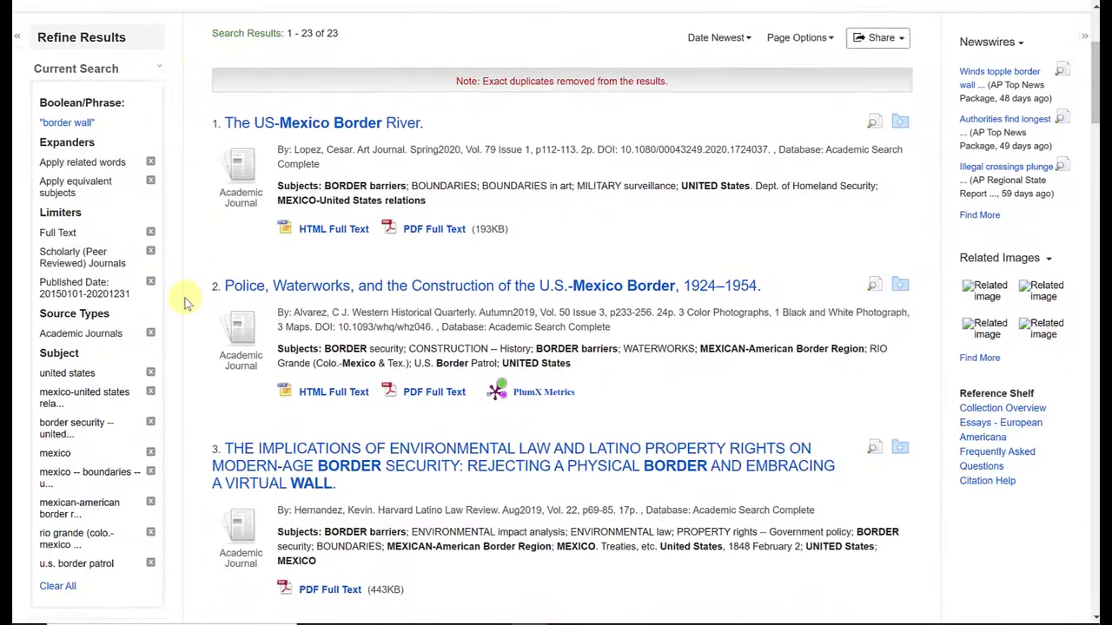
scroll(187, 300, "down", 2)
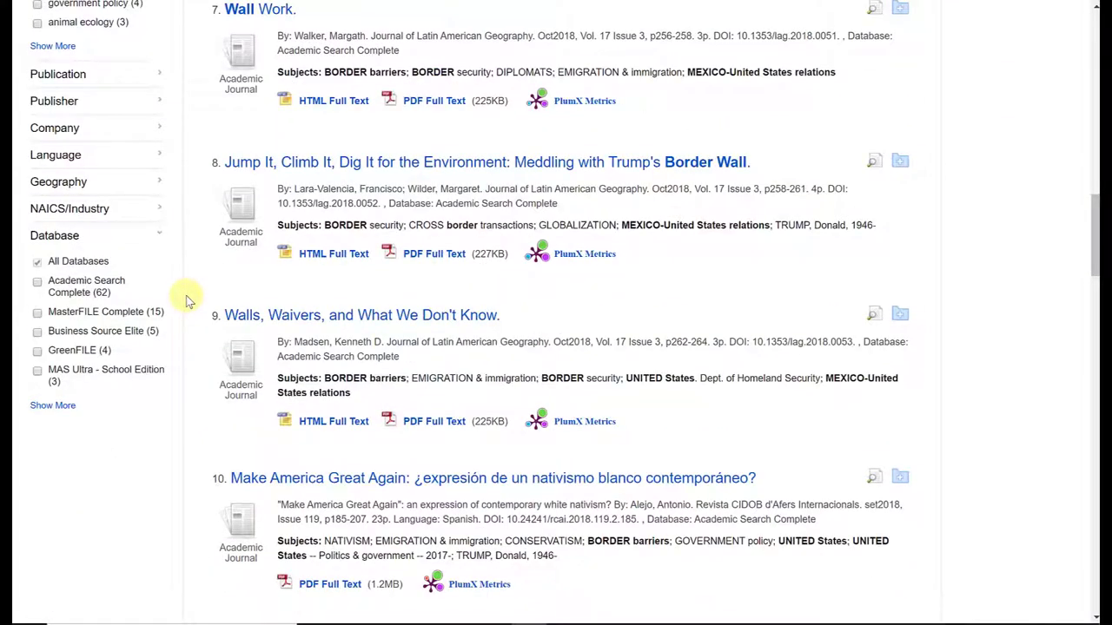
scroll(187, 300, "up", 1)
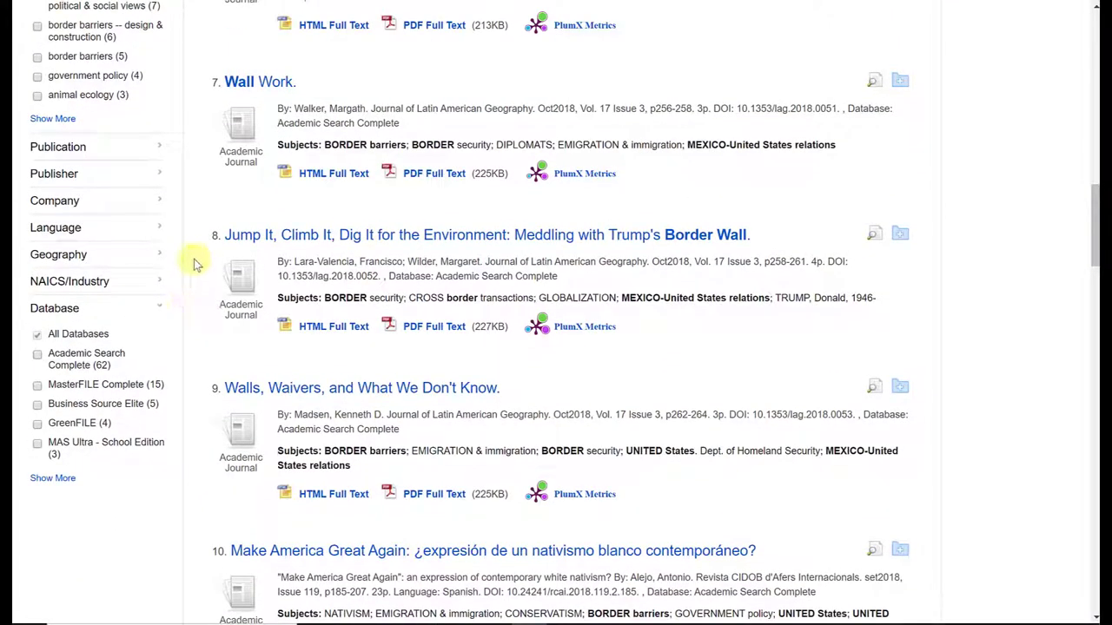
scroll(195, 231, "up", 1)
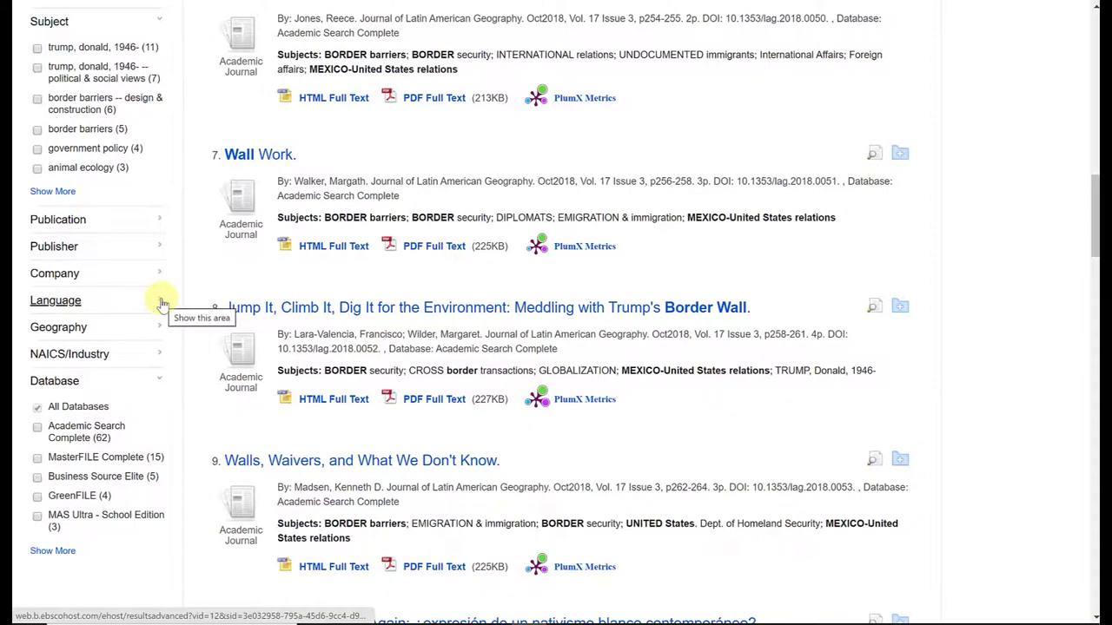
Limit the results to the english language, leaving 22 articles.
left_click(159, 302)
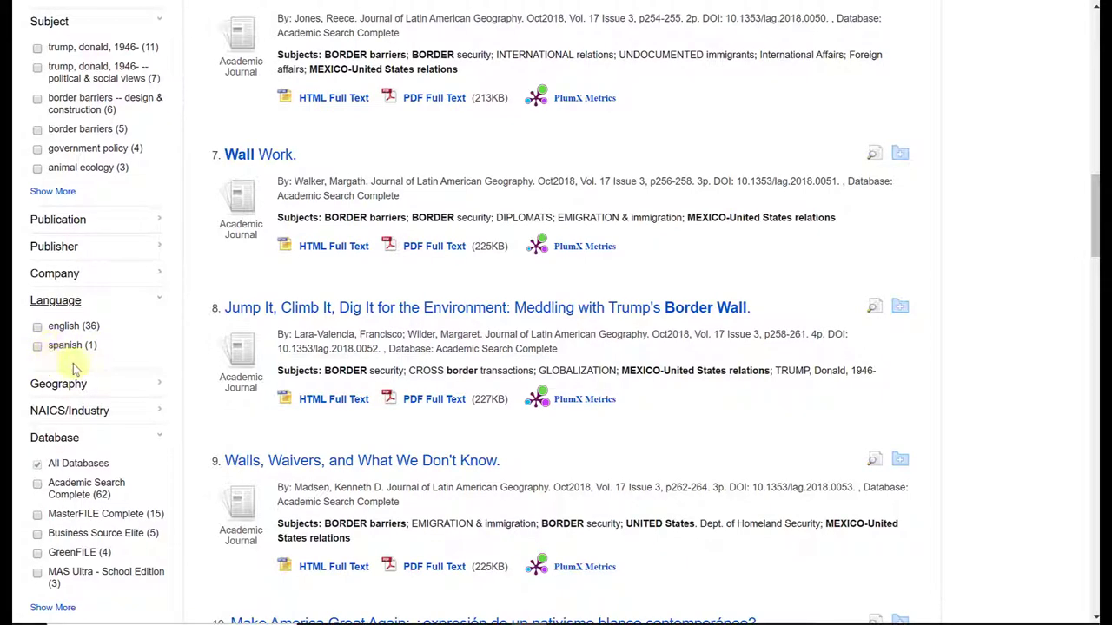
left_click(38, 327)
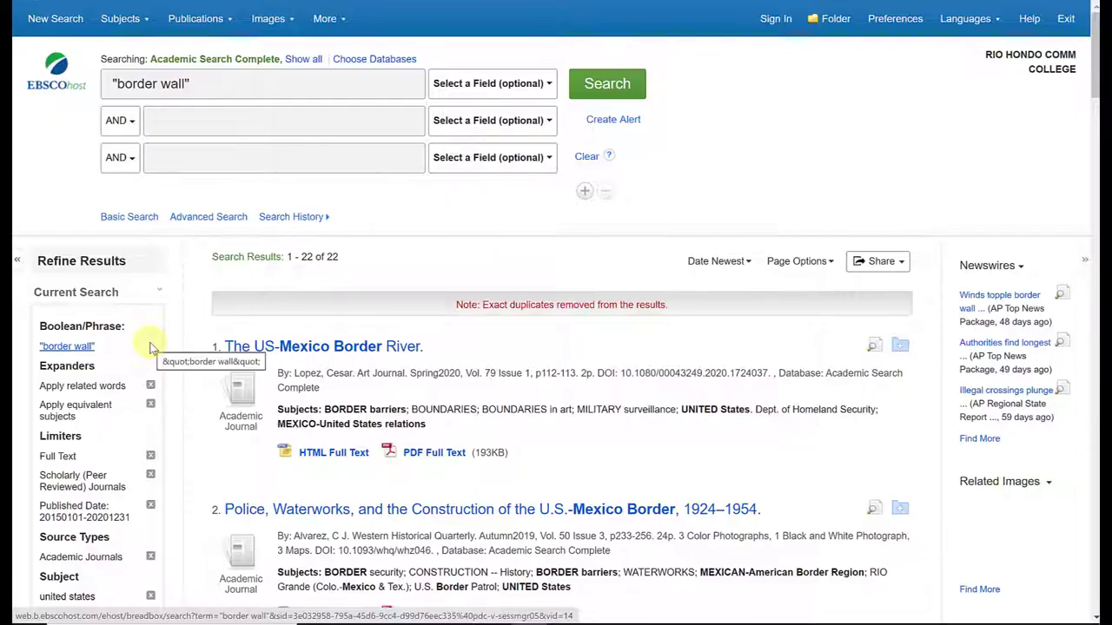
scroll(149, 347, "down", 10)
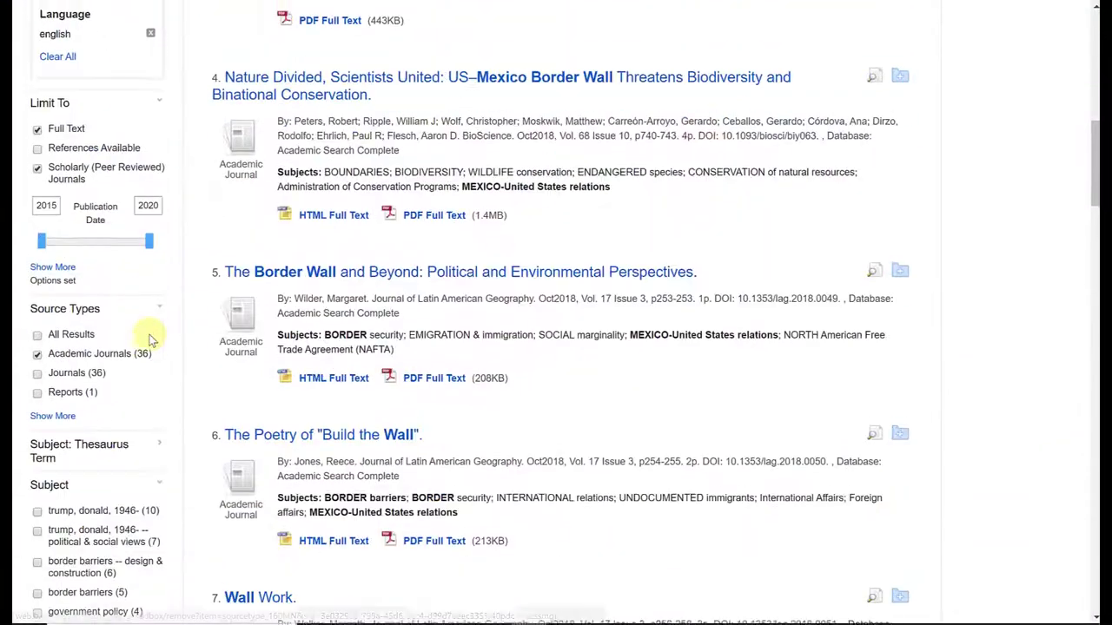
scroll(149, 340, "down", 4)
scroll(148, 330, "up", 1)
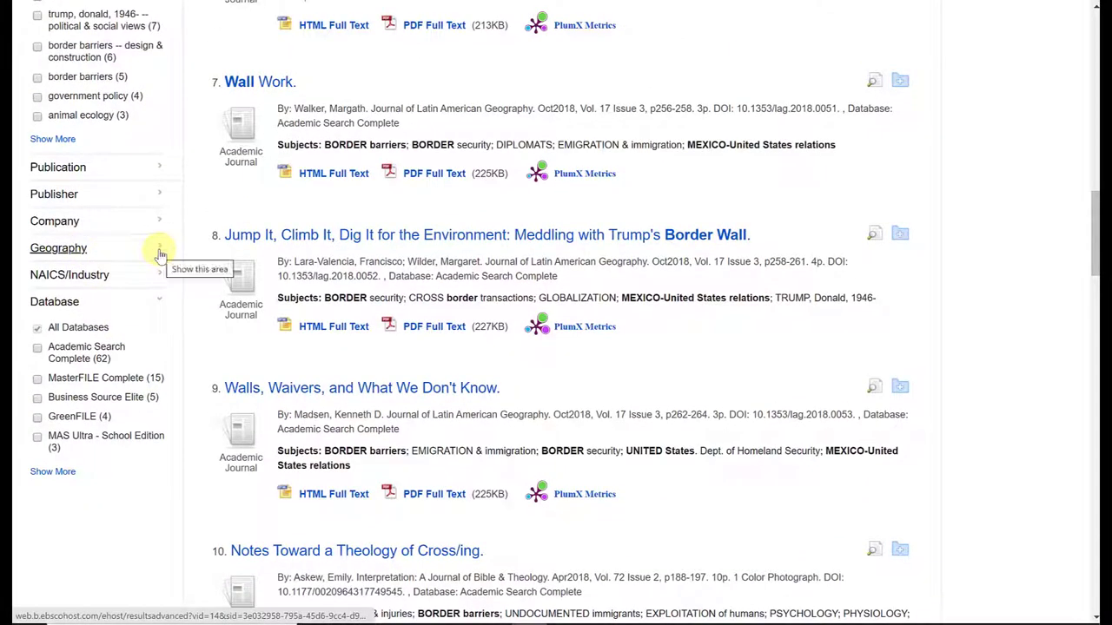
left_click(159, 252)
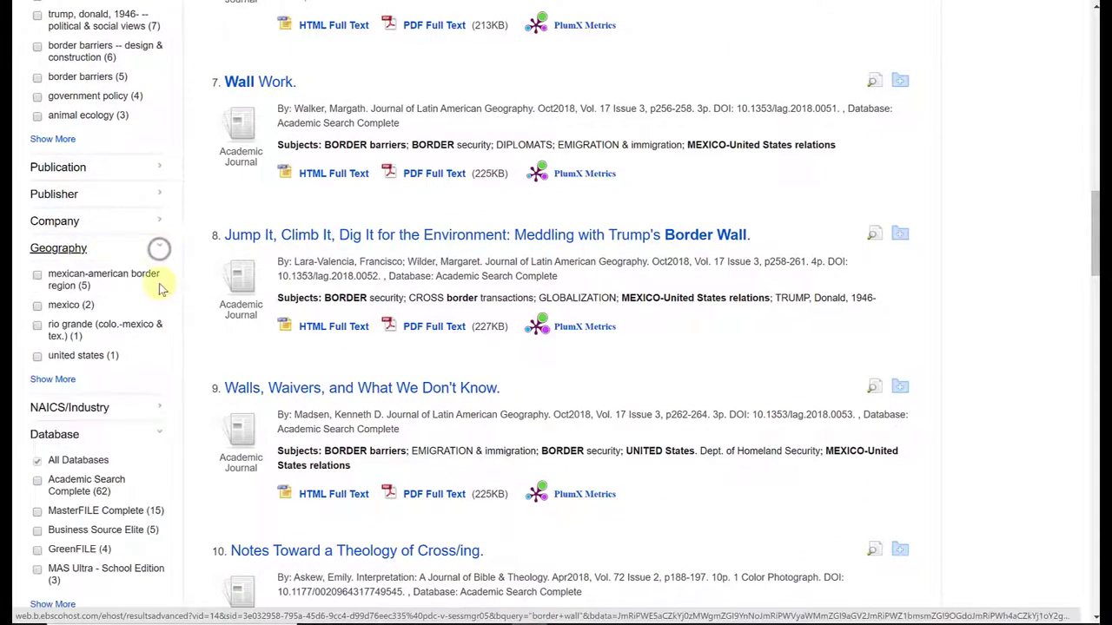
left_click(61, 381)
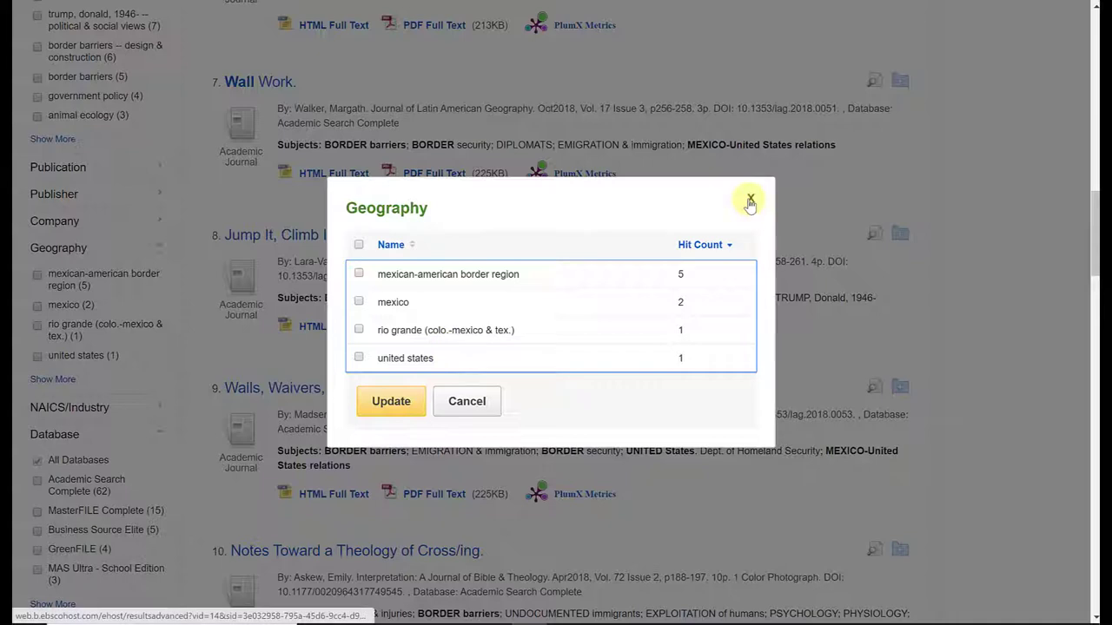
left_click(483, 410)
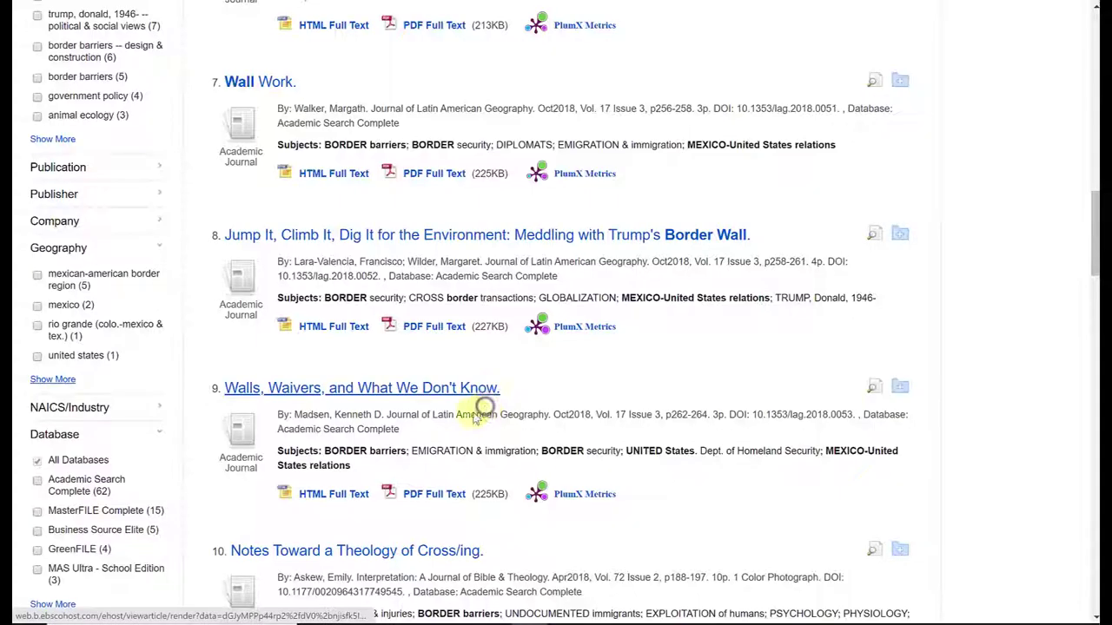
scroll(169, 422, "down", 2)
scroll(171, 424, "up", 6)
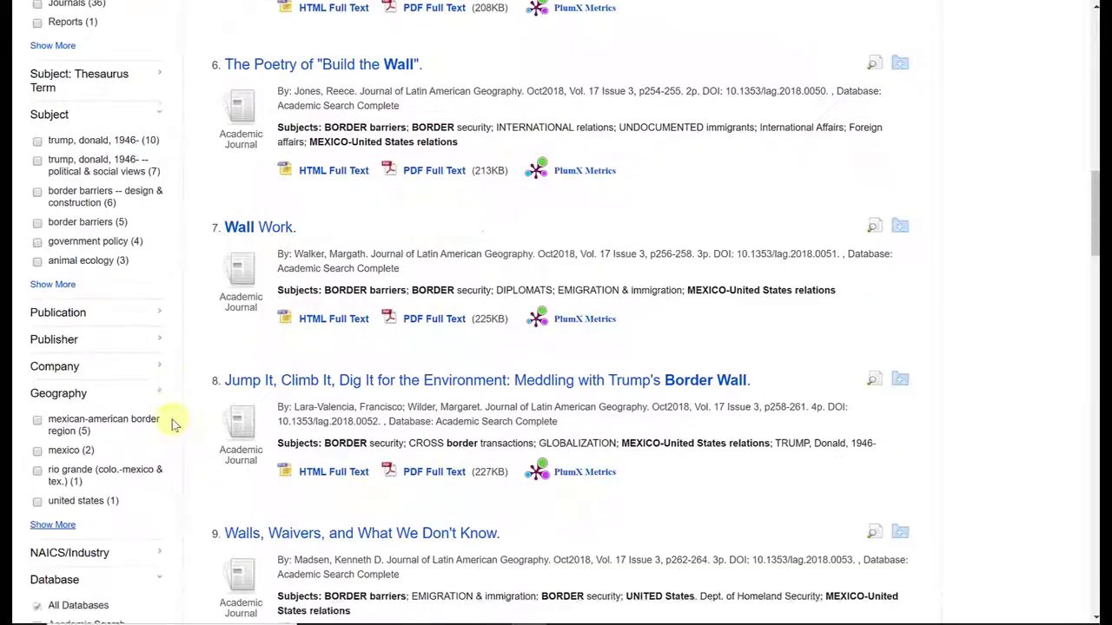
scroll(171, 424, "up", 15)
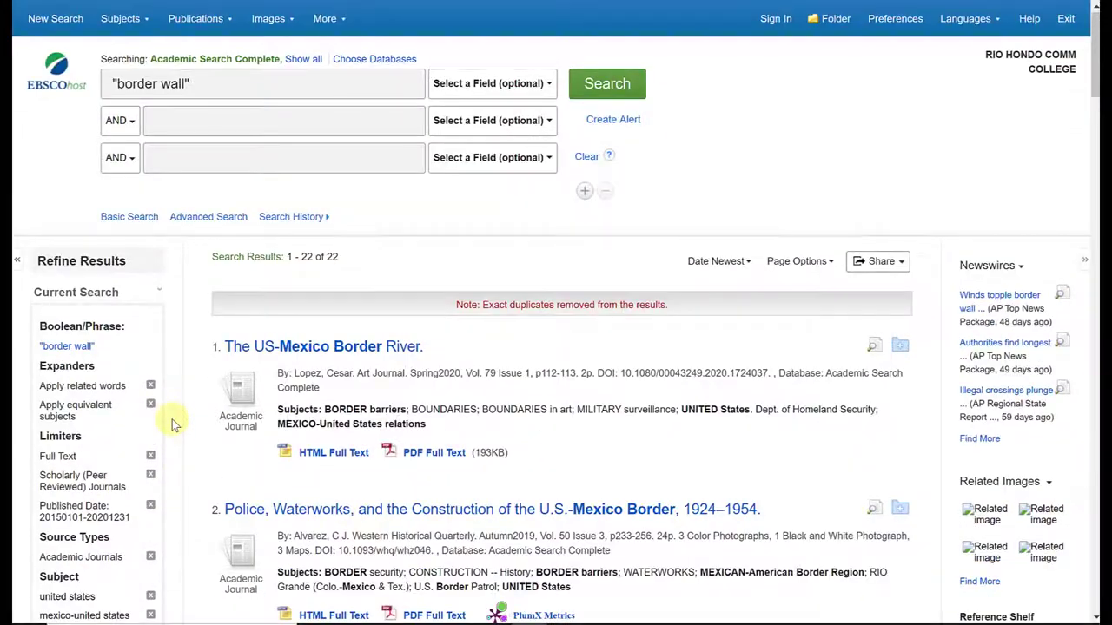